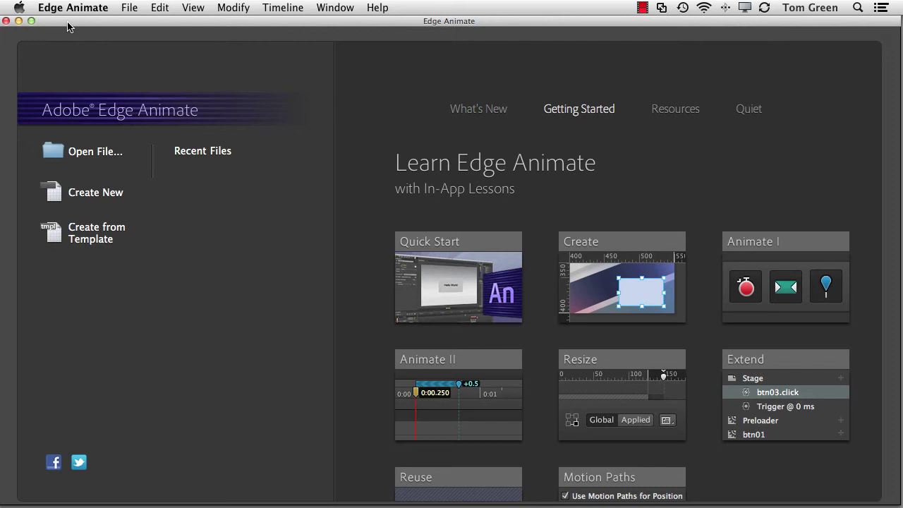
# Step: Create a new composition with a 950 × 300 px stage, then switch both dimensions to 100%
pyautogui.click(75, 201)
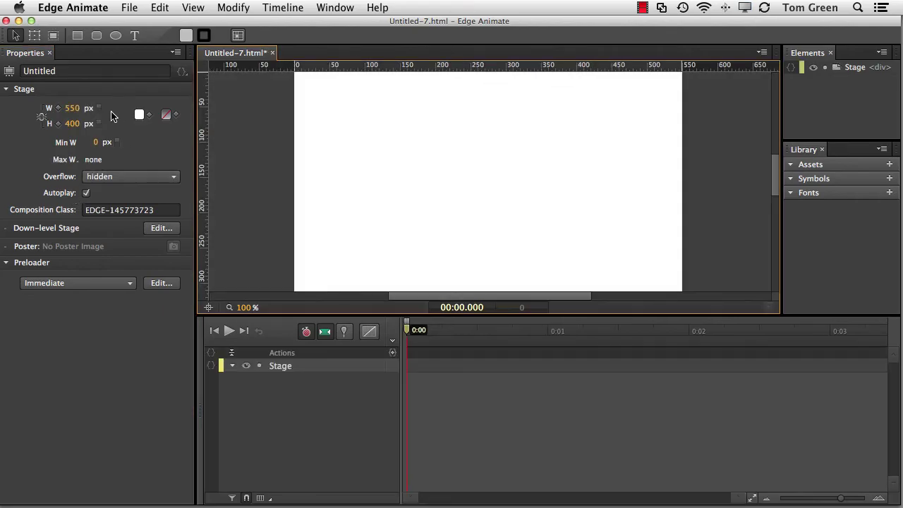
pyautogui.click(74, 109)
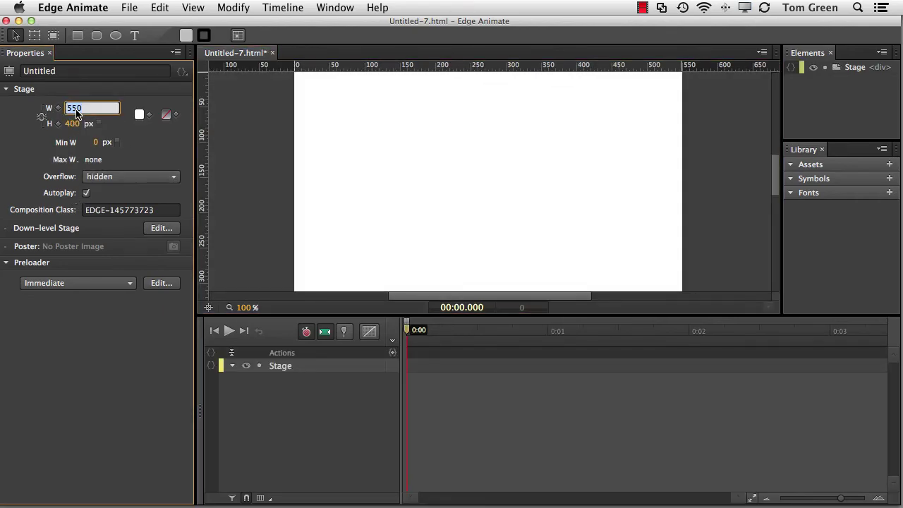
pyautogui.write('950')
pyautogui.click(70, 123)
pyautogui.write('3')
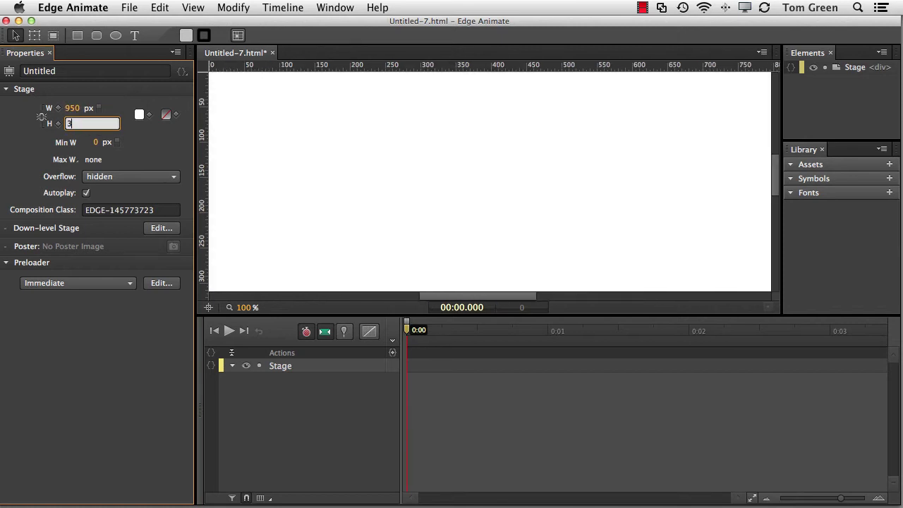
pyautogui.write('00')
pyautogui.press('Return')
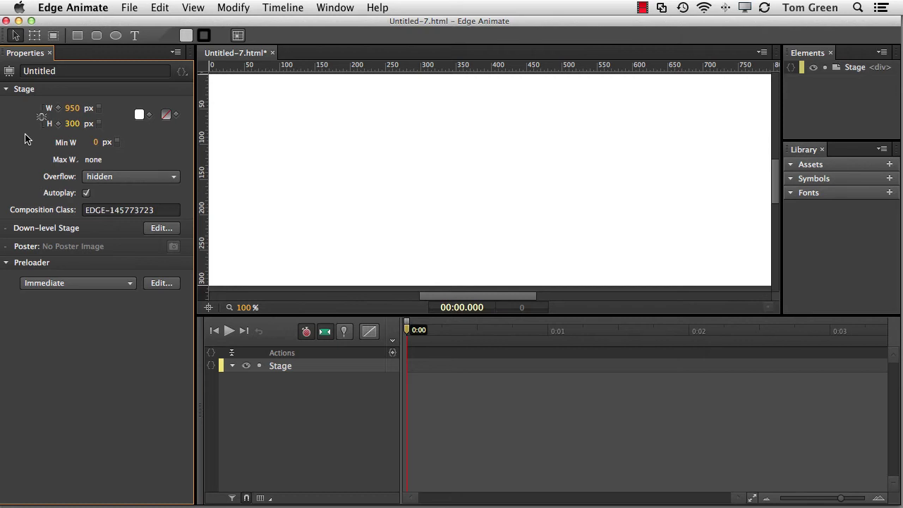
pyautogui.click(90, 112)
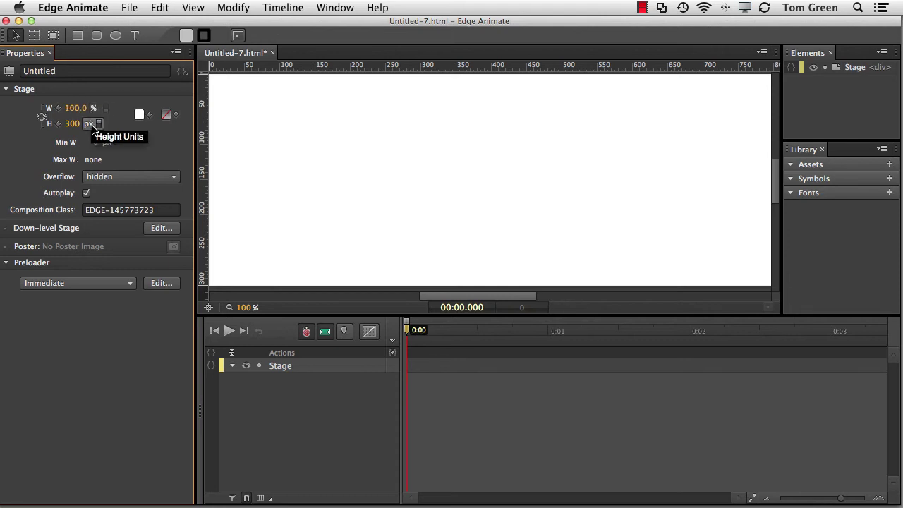
pyautogui.click(93, 125)
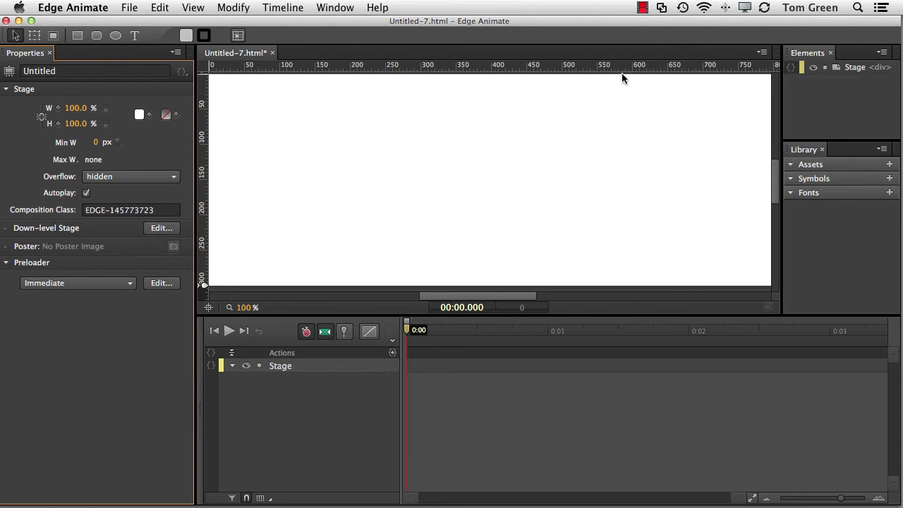
# Step: Zoom the stage view to 80% and centre the stage
pyautogui.click(247, 308)
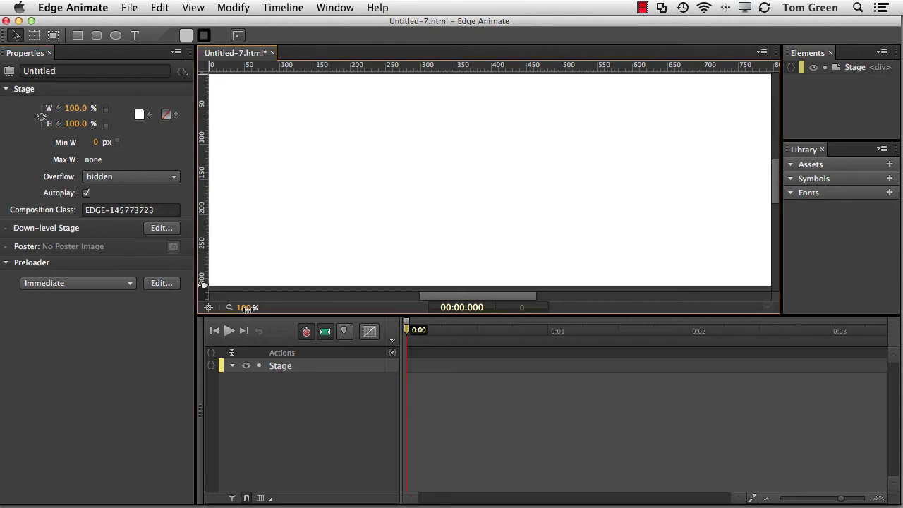
pyautogui.moveTo(247, 308); pyautogui.dragTo(237, 309)
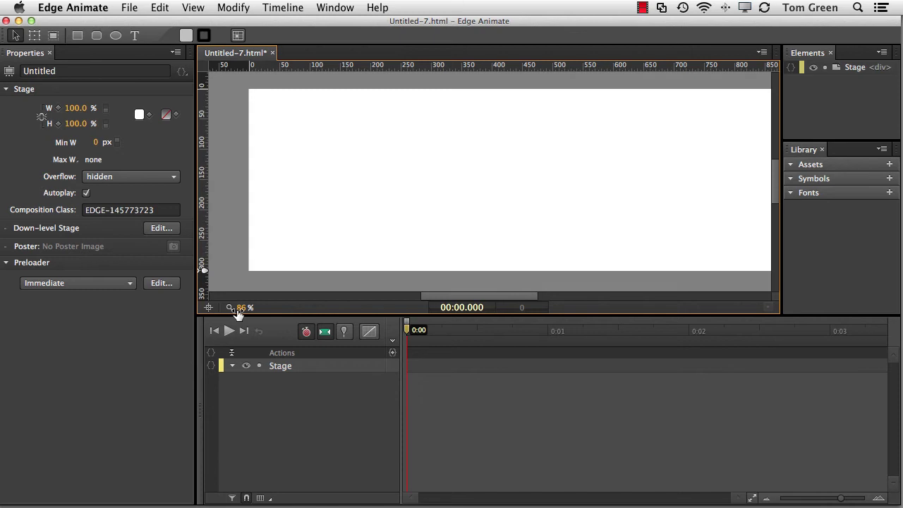
pyautogui.click(240, 308)
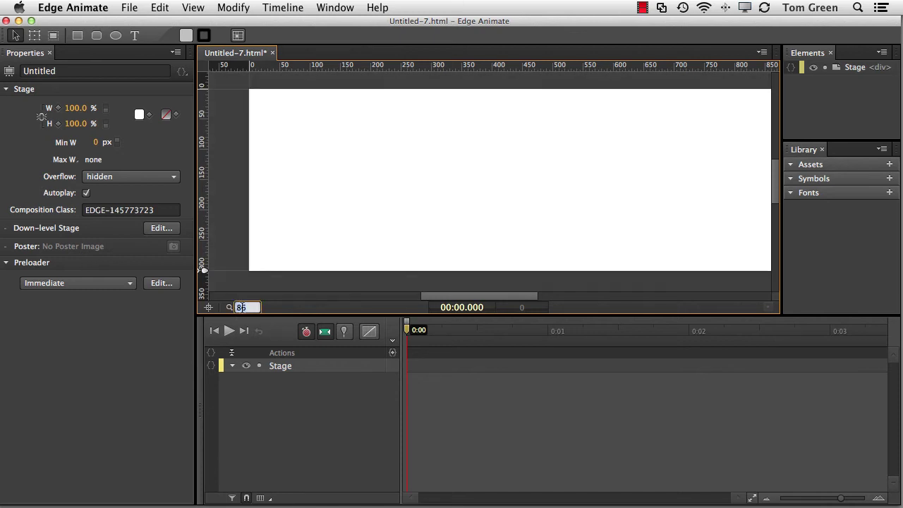
pyautogui.write('80')
pyautogui.press('Return')
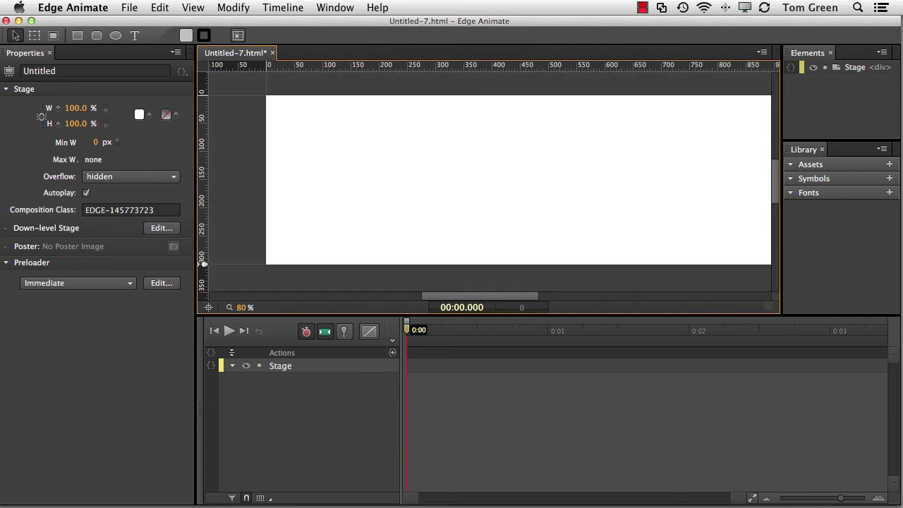
pyautogui.click(209, 309)
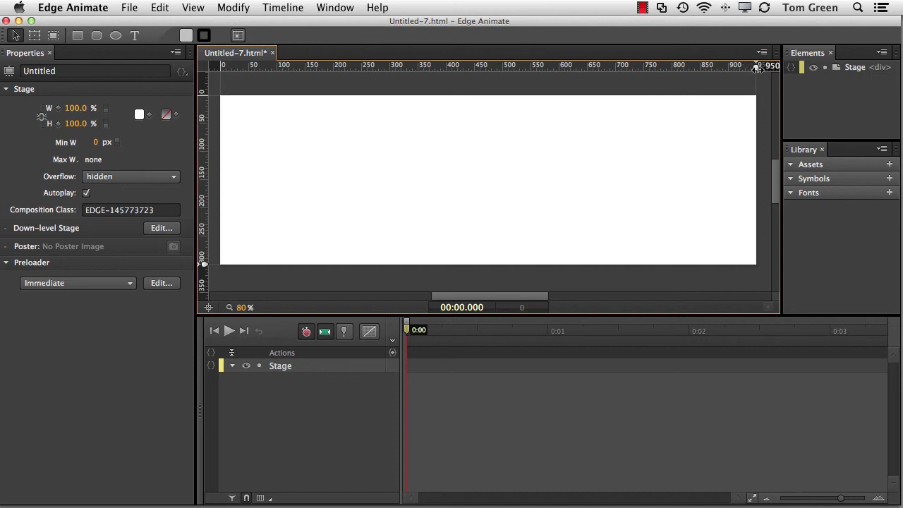
# Step: Preview the stage at narrower widths and different heights, then switch to Finder for images
pyautogui.moveTo(755, 67)
pyautogui.mouseDown()
pyautogui.moveTo(502, 67)
pyautogui.moveTo(749, 67)
pyautogui.moveTo(776, 79)
pyautogui.moveTo(757, 80)
pyautogui.mouseUp()
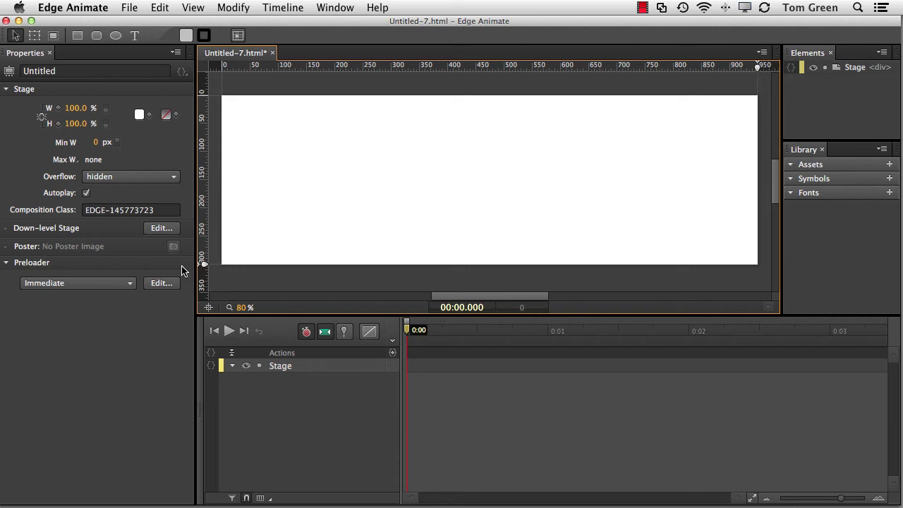
pyautogui.moveTo(203, 264)
pyautogui.mouseDown()
pyautogui.moveTo(203, 255)
pyautogui.moveTo(203, 263)
pyautogui.mouseUp()
pyautogui.click(574, 280)
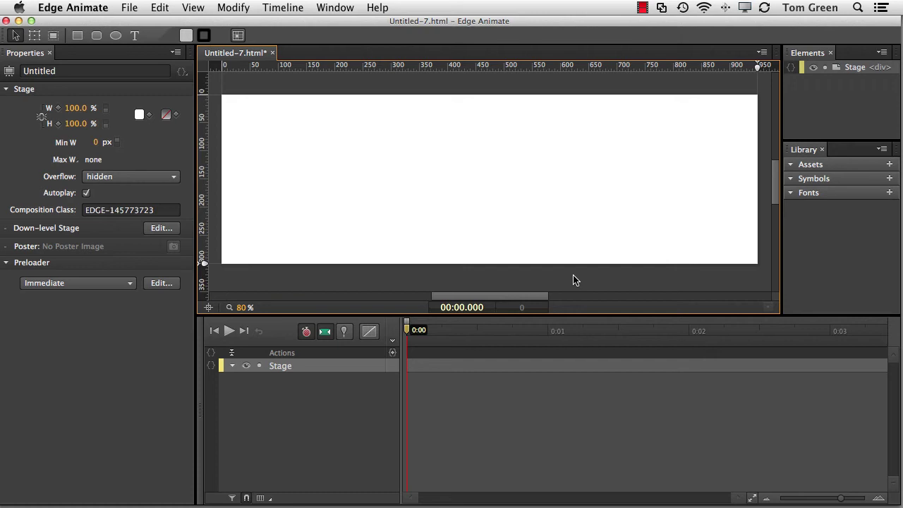
pyautogui.click(130, 8)
pyautogui.click(161, 242)
pyautogui.press('super+Tab')
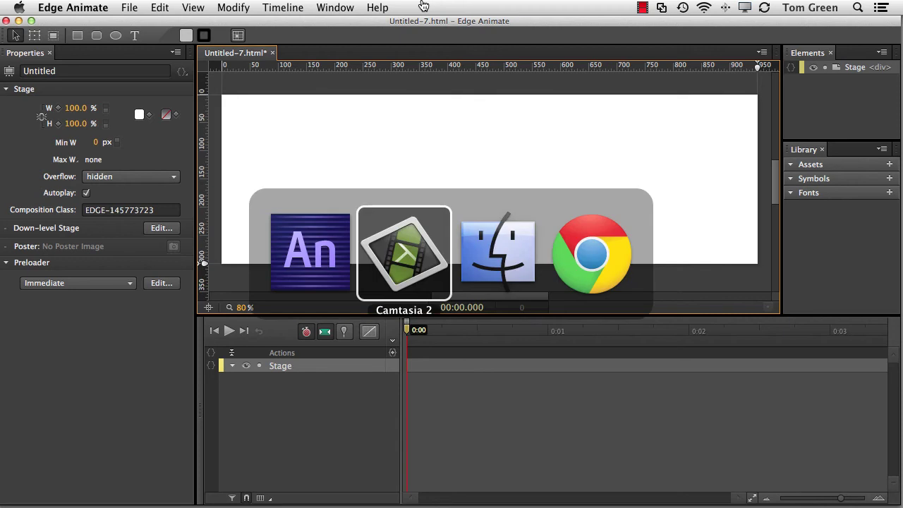
# Step: Open the images folder, review Cafe.jpg, Church.jpg, Street.jpg and Poster.png, then close the window
pyautogui.press('super+Tab')
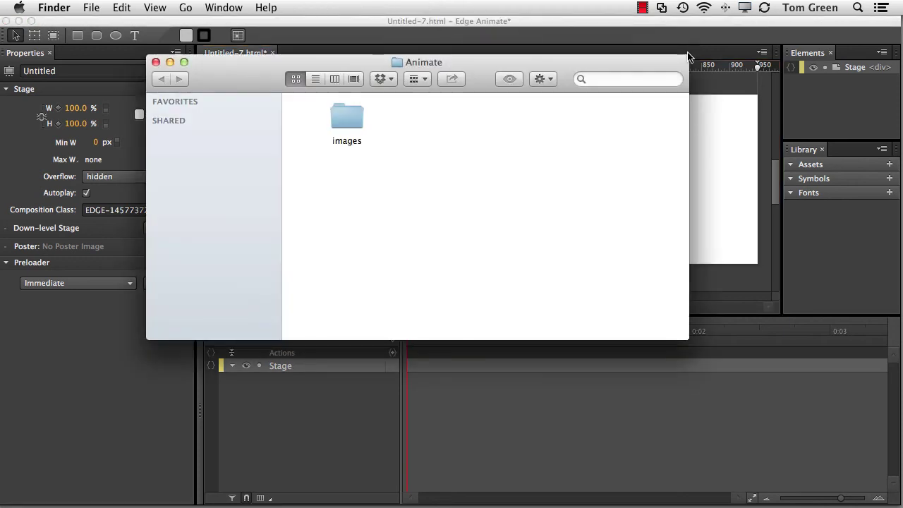
pyautogui.doubleClick(348, 124)
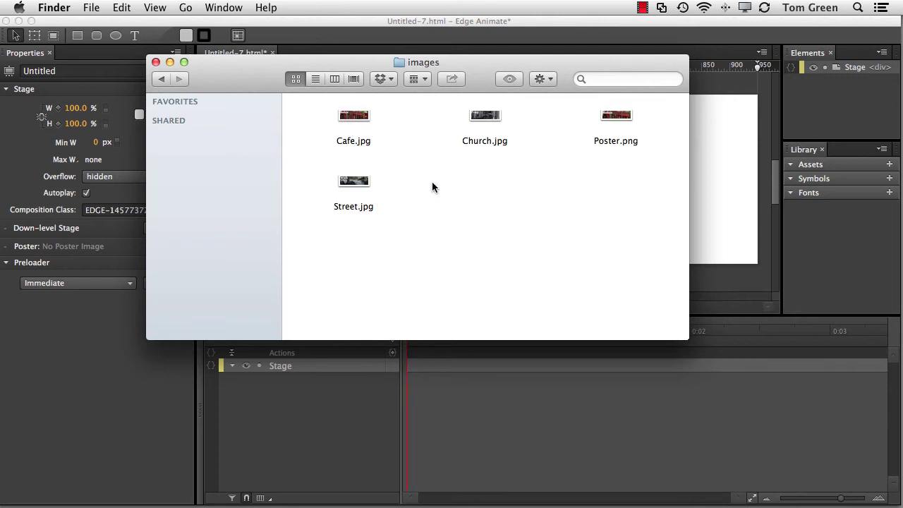
pyautogui.moveTo(317, 106); pyautogui.dragTo(490, 200)
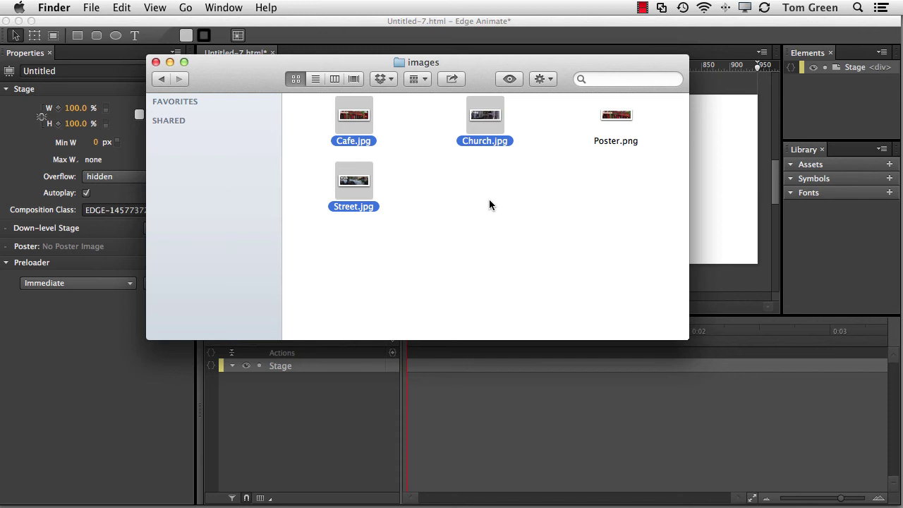
pyautogui.click(618, 115)
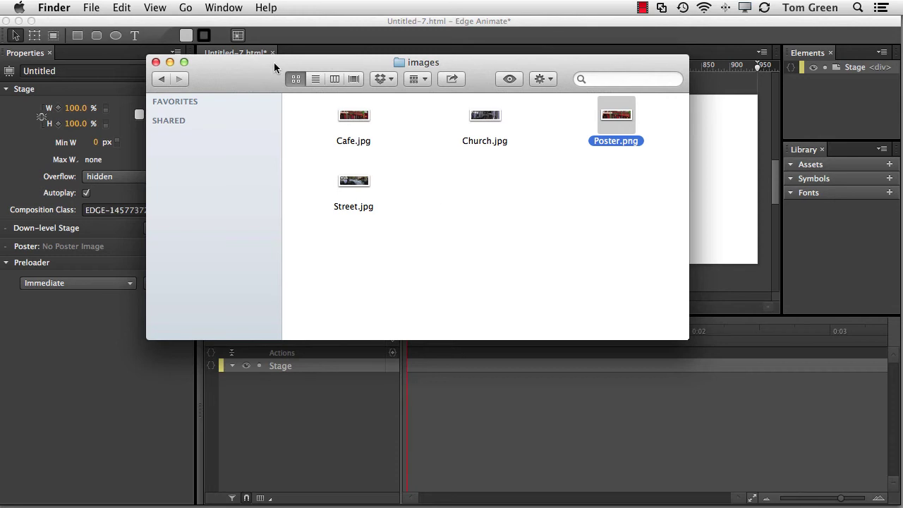
pyautogui.click(154, 63)
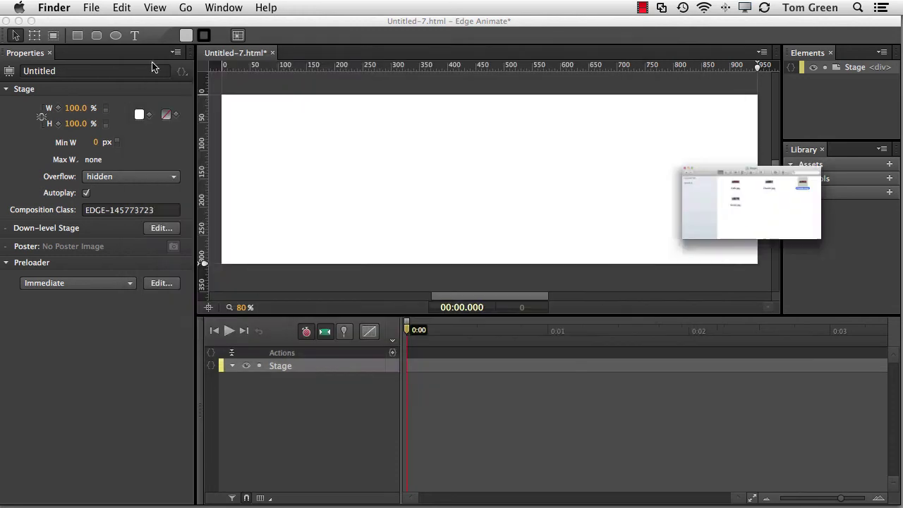
# Step: Return to Edge Animate and save the composition as Rotate.html
pyautogui.click(93, 8)
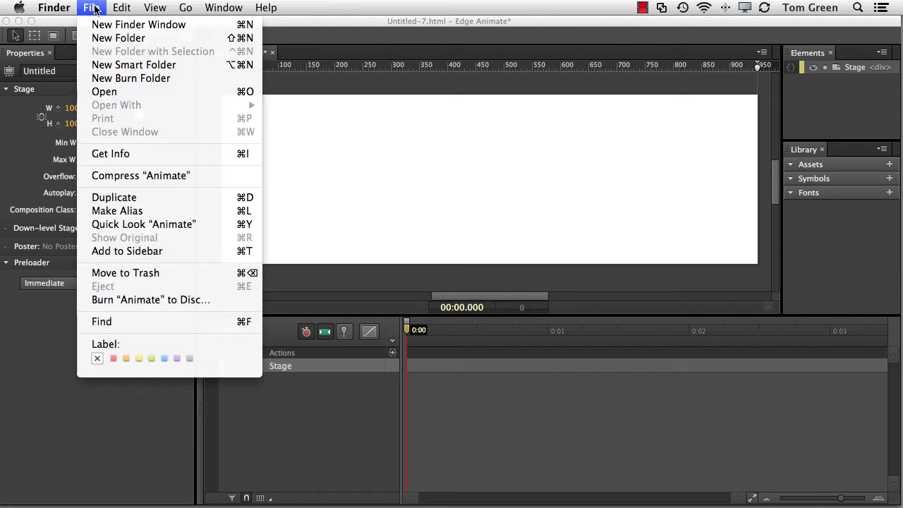
pyautogui.click(147, 22)
pyautogui.click(204, 23)
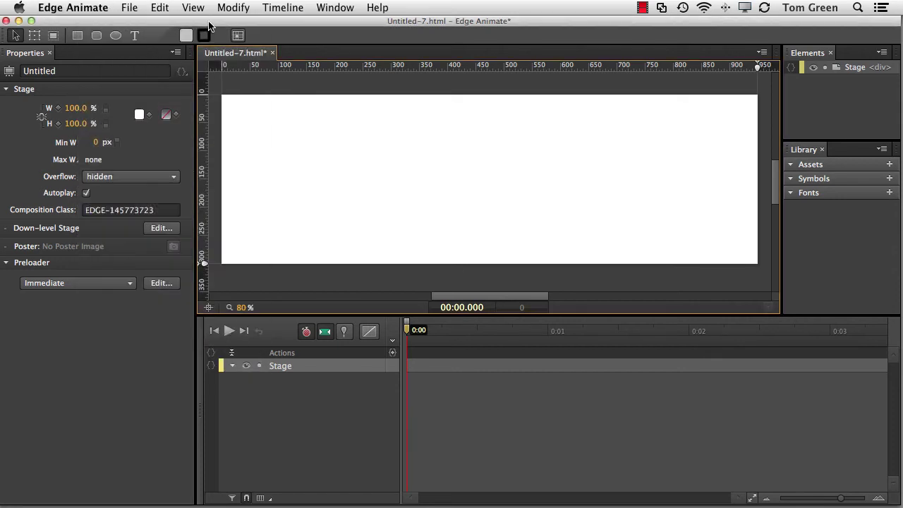
pyautogui.click(120, 8)
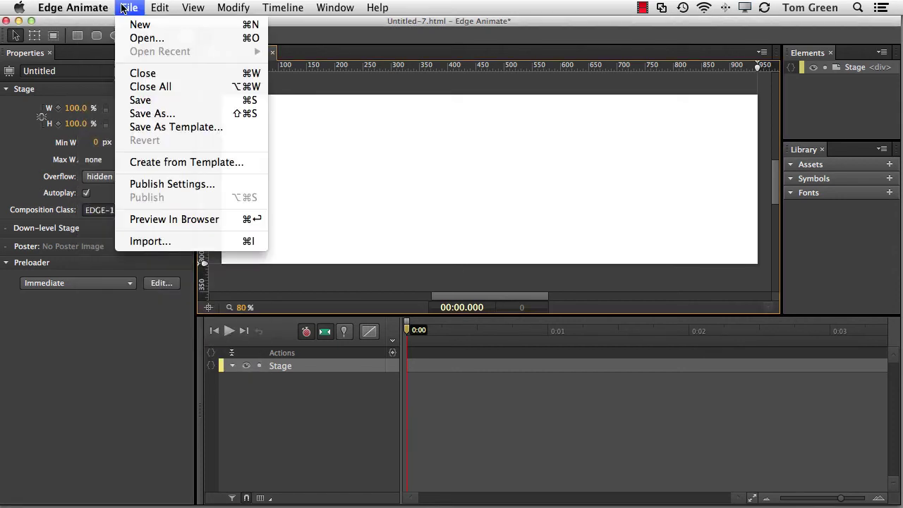
pyautogui.click(130, 117)
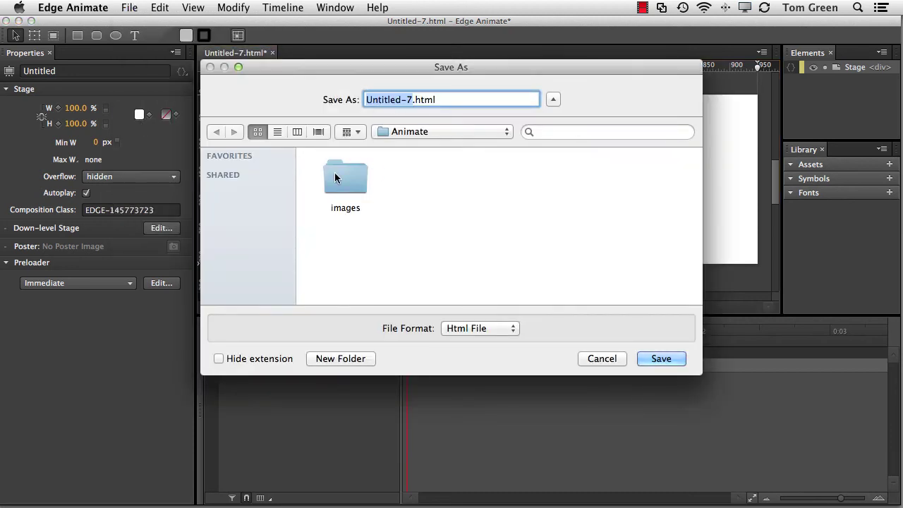
pyautogui.write('R')
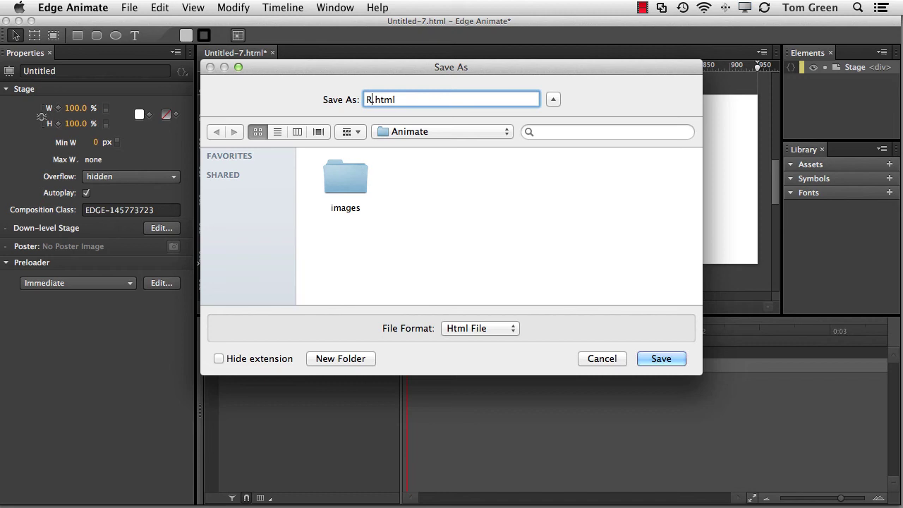
pyautogui.write('otate')
pyautogui.click(661, 359)
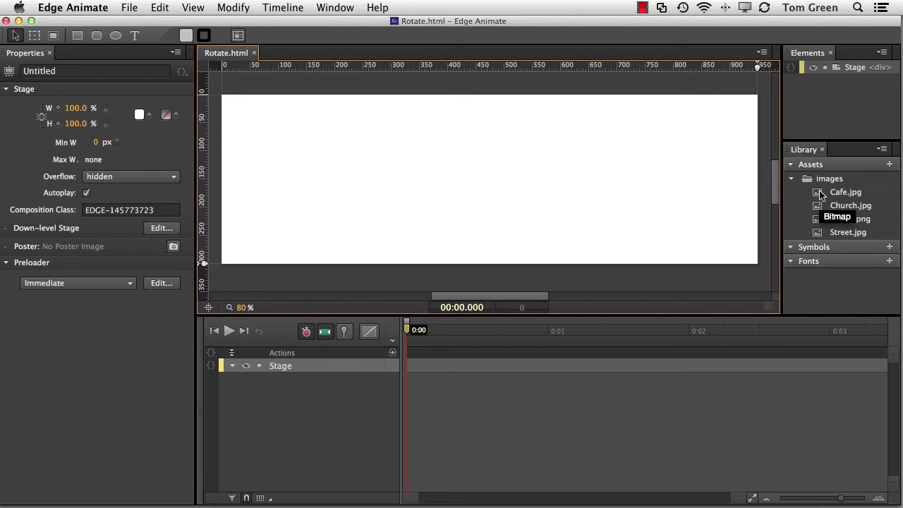
# Step: Drag Cafe.jpg onto the stage and apply the Scale Background Image preset
pyautogui.moveTo(820, 200); pyautogui.dragTo(223, 98)
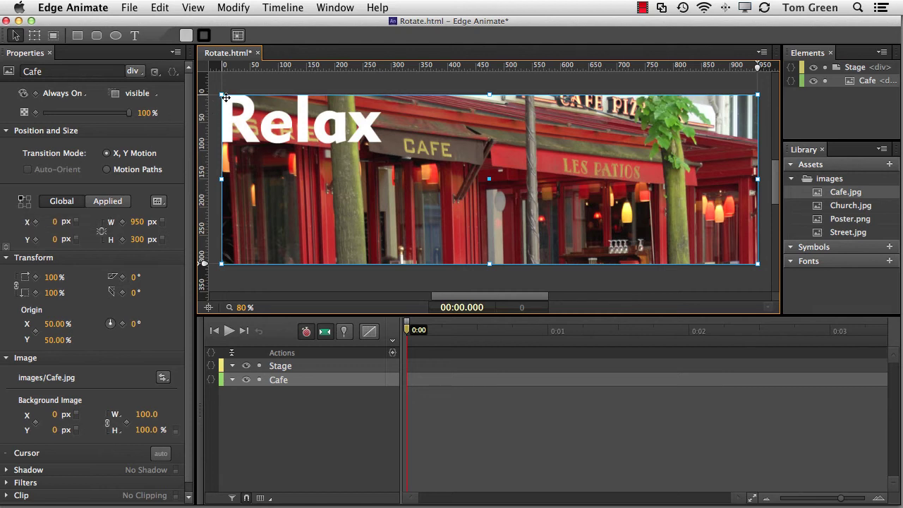
pyautogui.click(159, 203)
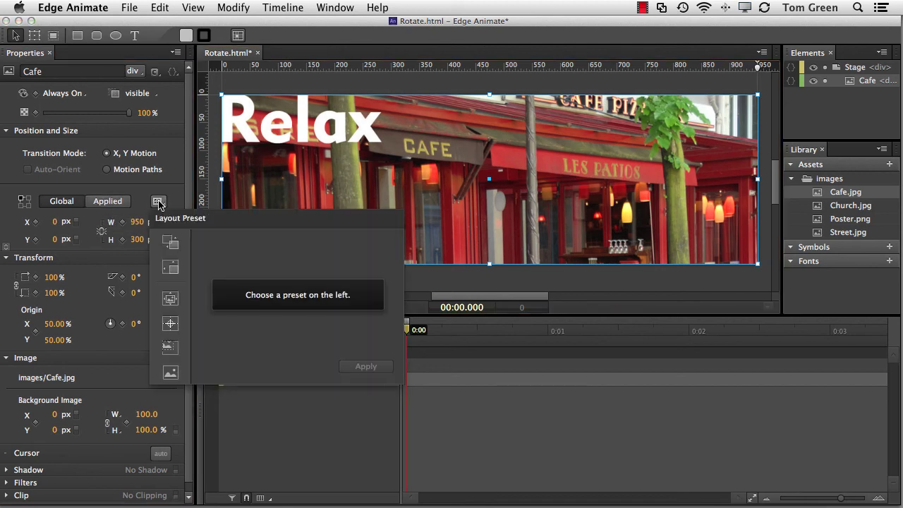
pyautogui.click(169, 301)
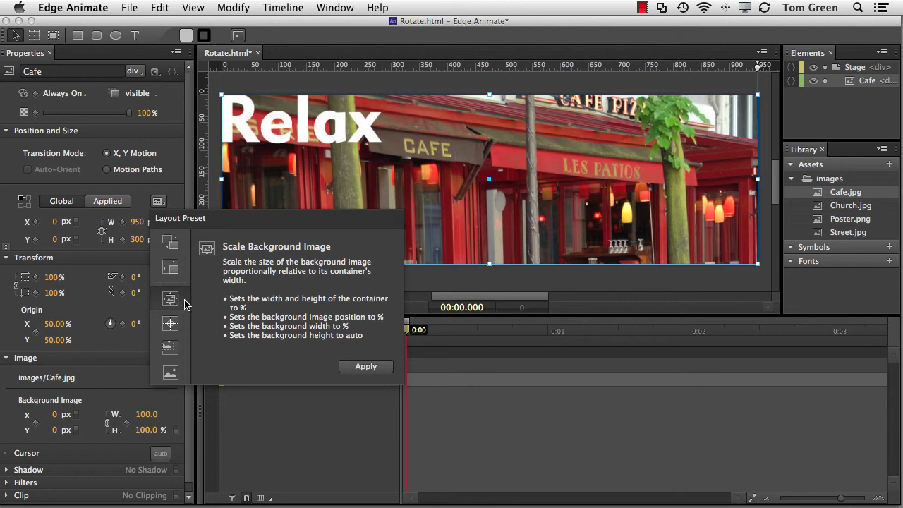
pyautogui.click(366, 367)
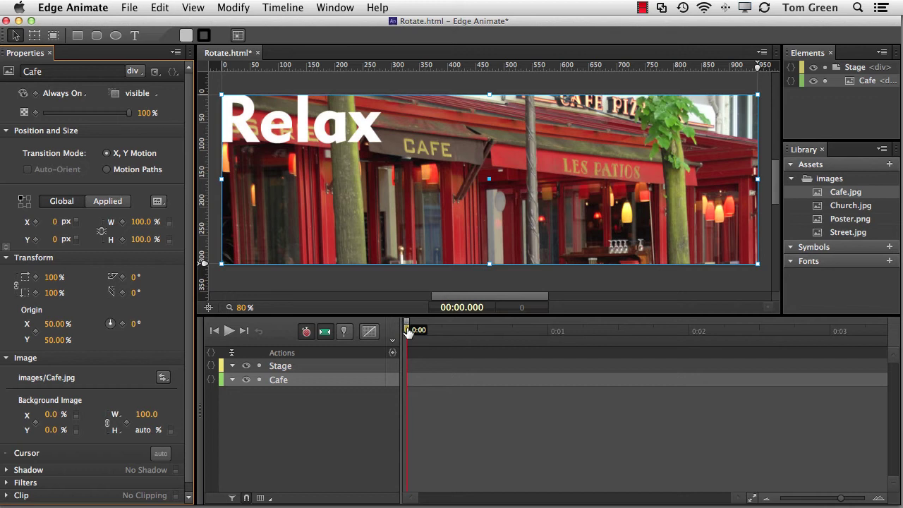
# Step: At 0:02, set the Cafe element's Display to Off and scrub to confirm it disappears
pyautogui.moveTo(408, 333); pyautogui.dragTo(549, 342)
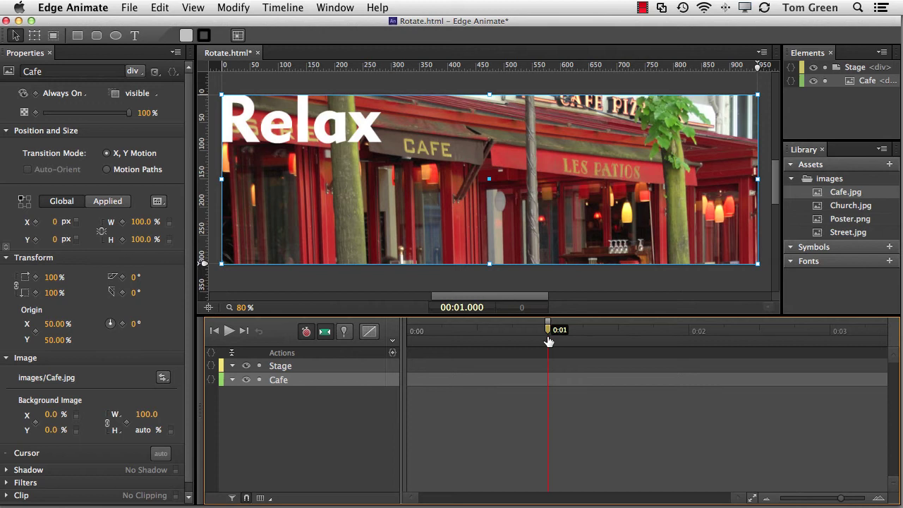
pyautogui.moveTo(549, 342); pyautogui.dragTo(695, 347)
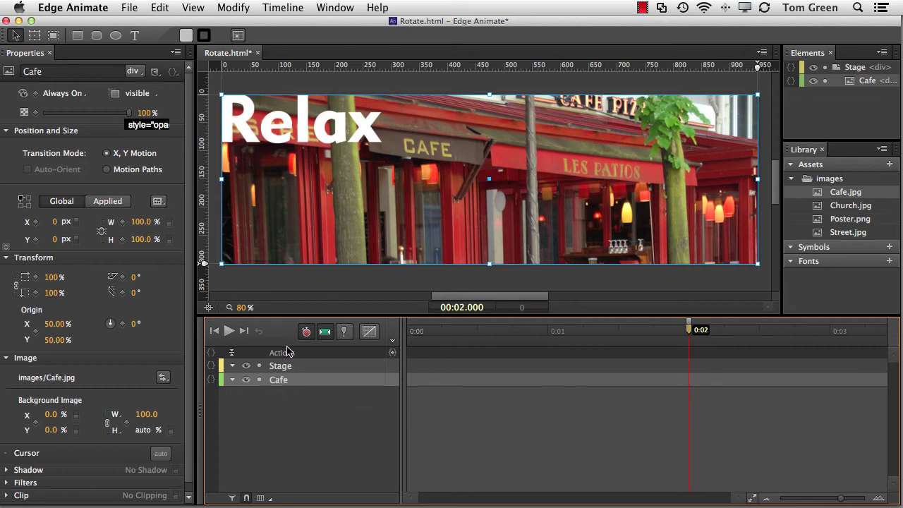
pyautogui.click(74, 99)
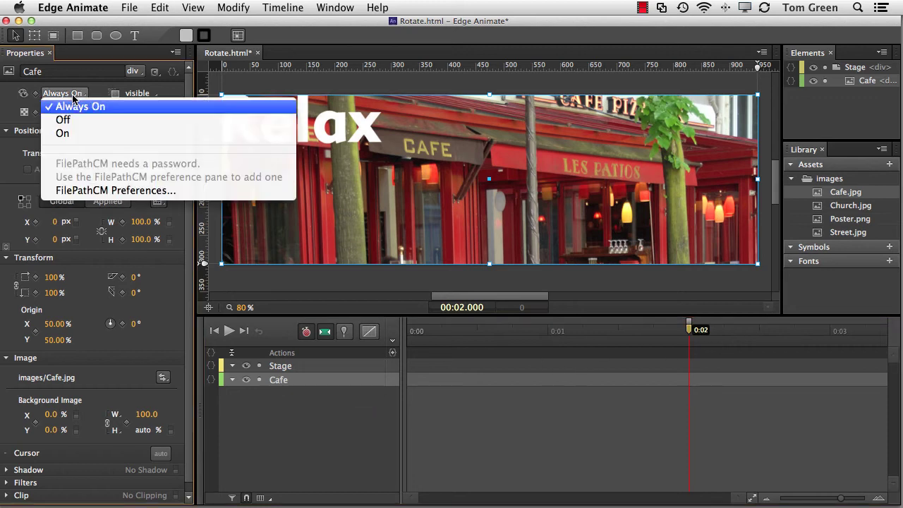
pyautogui.press('Escape')
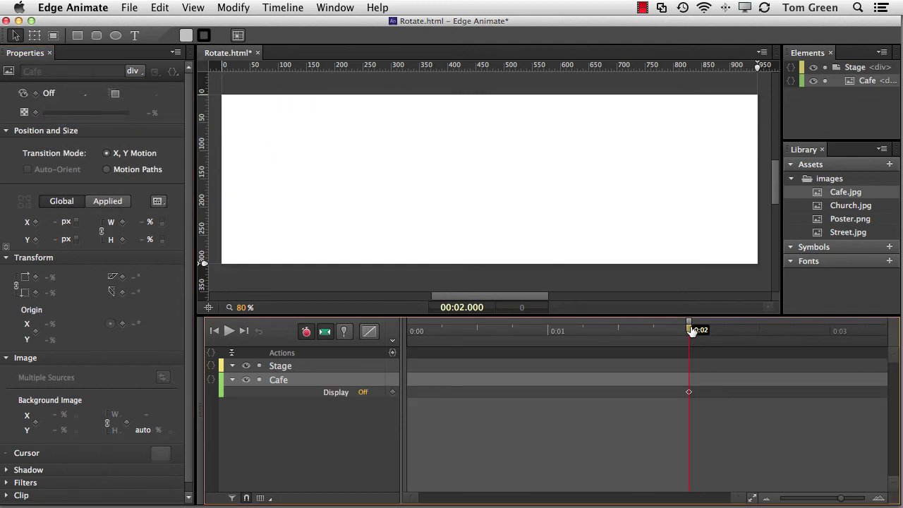
pyautogui.moveTo(689, 331)
pyautogui.mouseDown()
pyautogui.moveTo(681, 333)
pyautogui.moveTo(690, 333)
pyautogui.mouseUp()
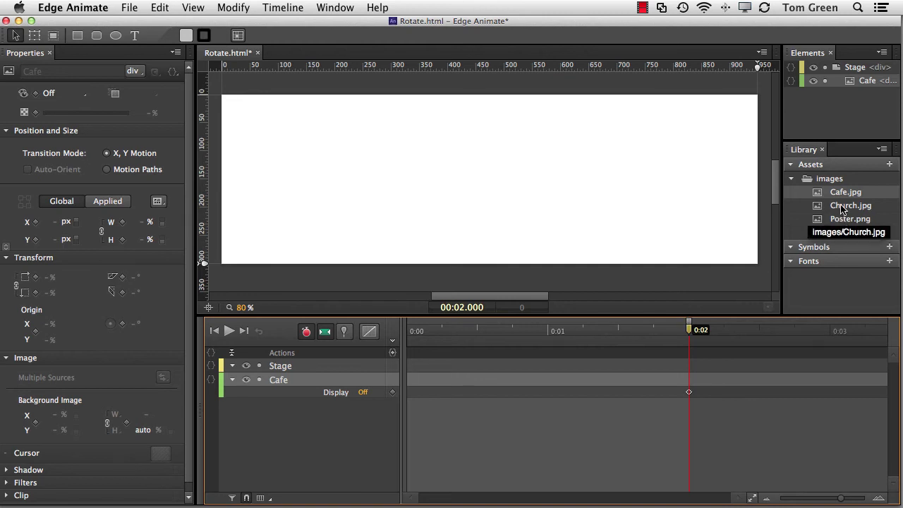
# Step: Place Church.jpg on the stage with the Scale Background Image preset
pyautogui.moveTo(844, 209); pyautogui.dragTo(222, 93)
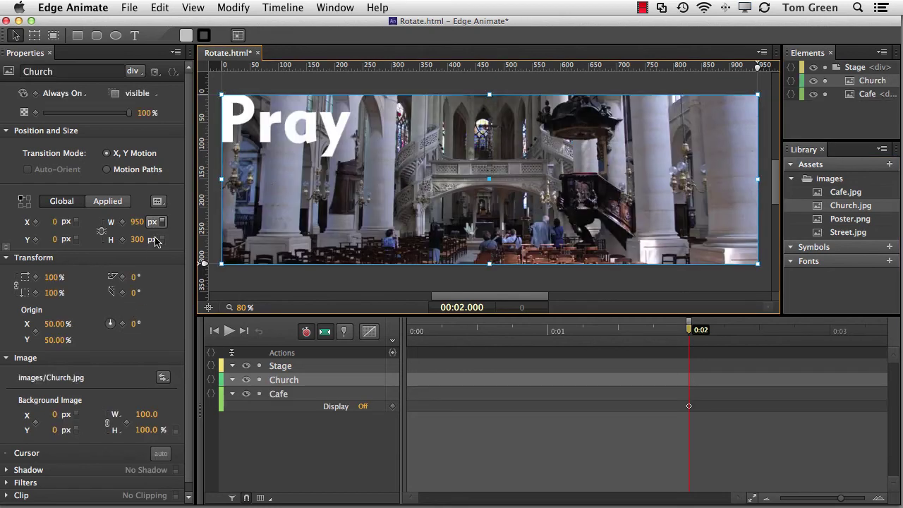
pyautogui.click(157, 201)
pyautogui.click(170, 298)
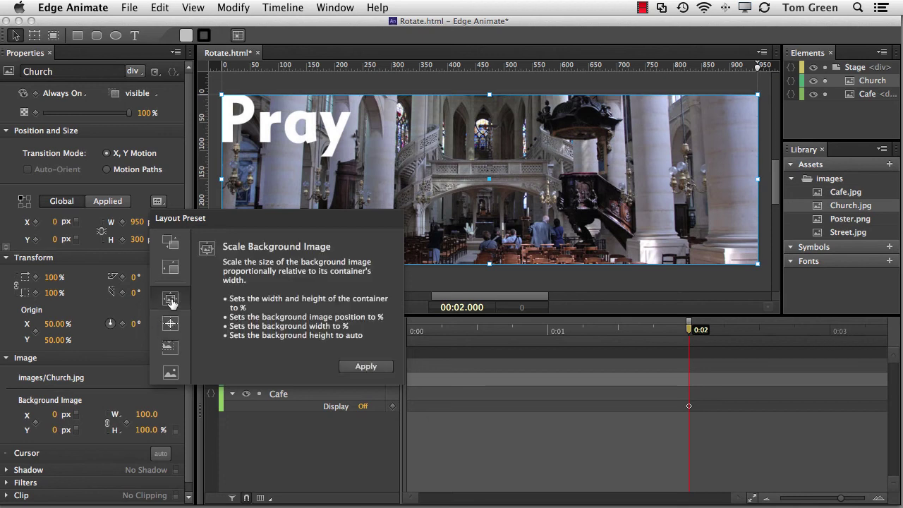
pyautogui.click(366, 367)
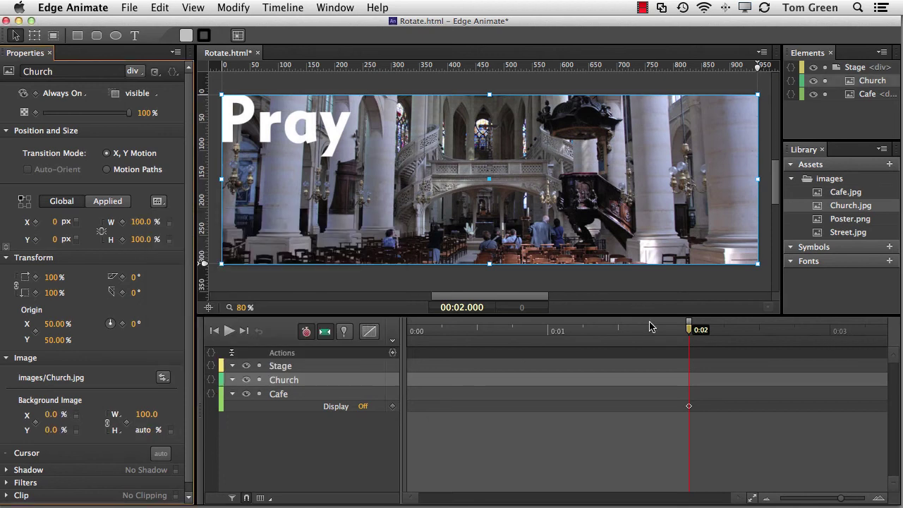
# Step: Turn the Church image's Display On at 0:01
pyautogui.moveTo(688, 330); pyautogui.dragTo(549, 338)
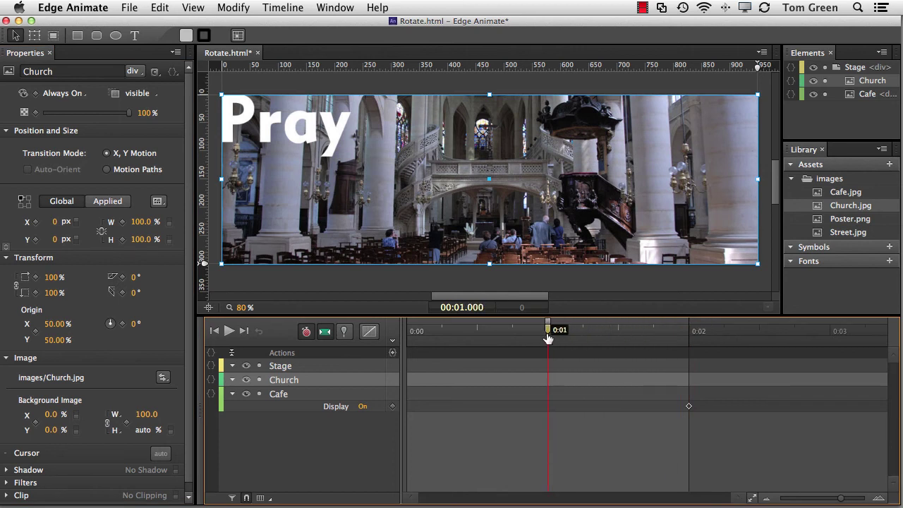
pyautogui.click(61, 94)
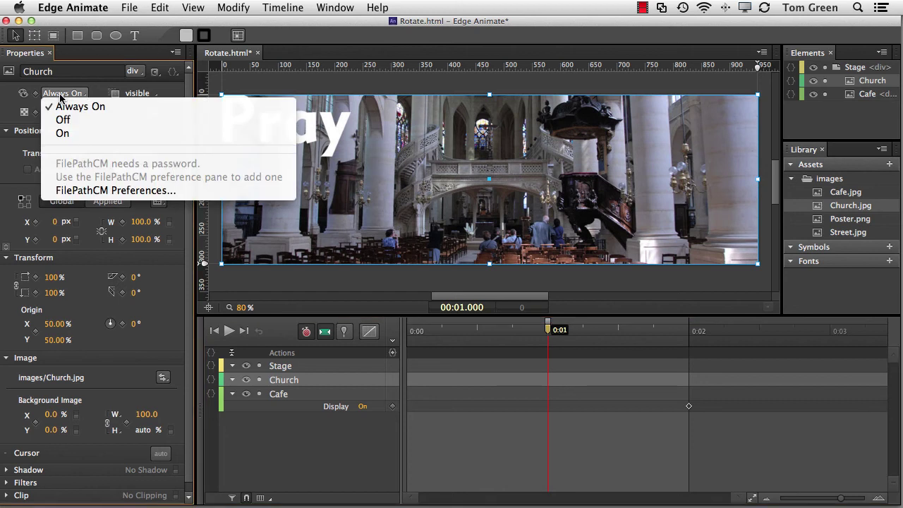
pyautogui.click(62, 135)
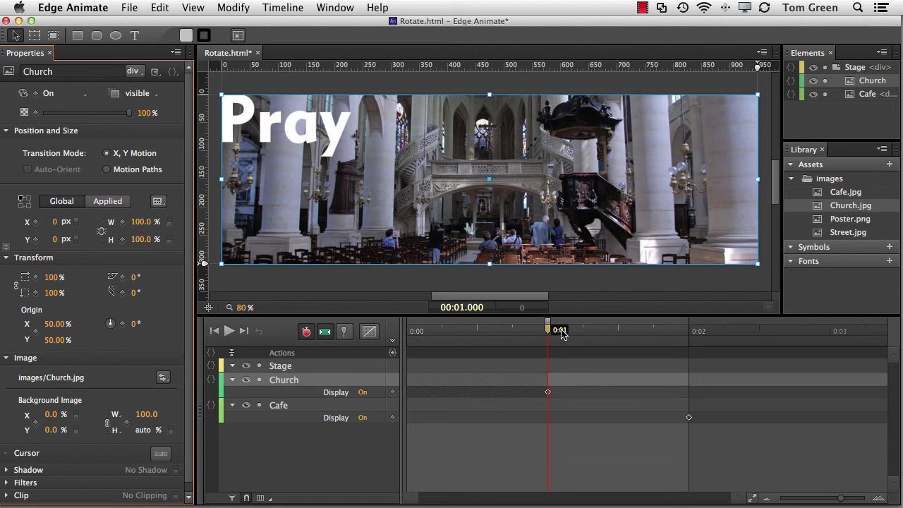
pyautogui.moveTo(552, 335)
pyautogui.mouseDown()
pyautogui.moveTo(538, 335)
pyautogui.moveTo(555, 336)
pyautogui.mouseUp()
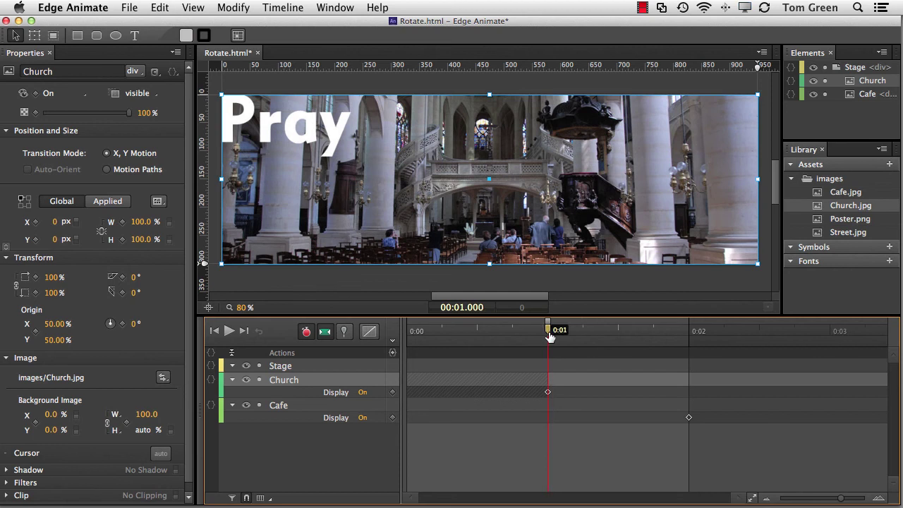
# Step: Move Church off-stage to the right, then keyframe Left 0 at 0:02 so it slides in
pyautogui.click(303, 210)
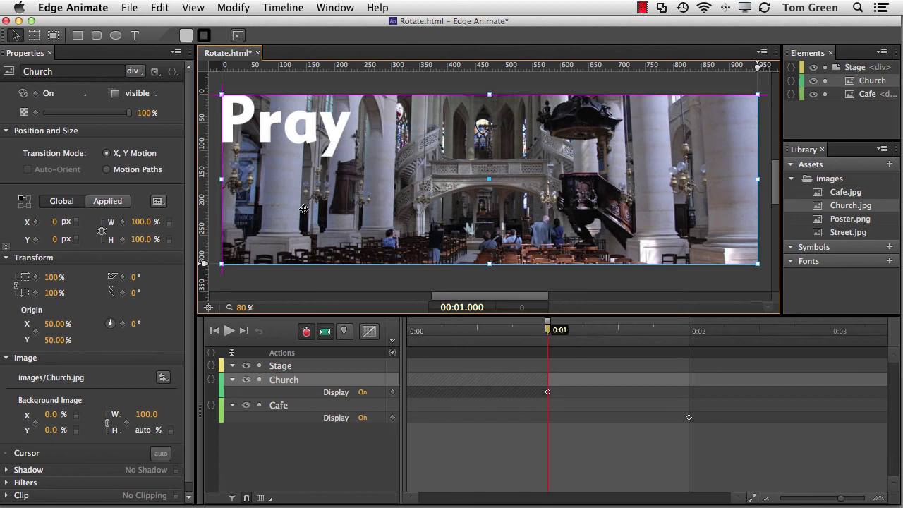
pyautogui.moveTo(303, 209); pyautogui.dragTo(841, 224)
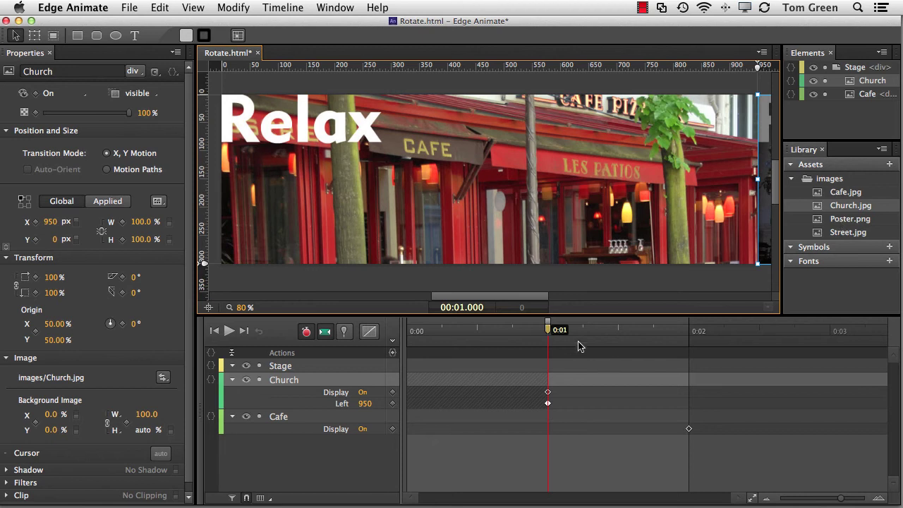
pyautogui.moveTo(546, 329); pyautogui.dragTo(688, 336)
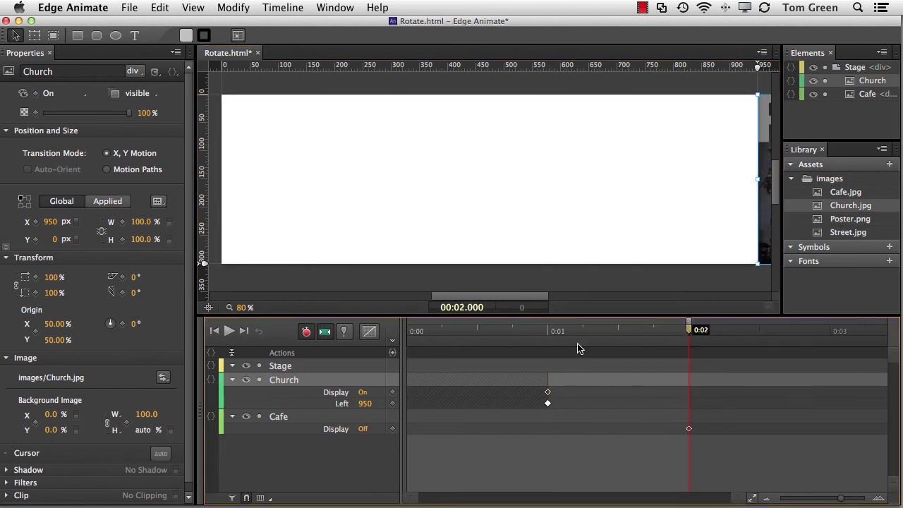
pyautogui.click(368, 405)
pyautogui.write('0')
pyautogui.press('Return')
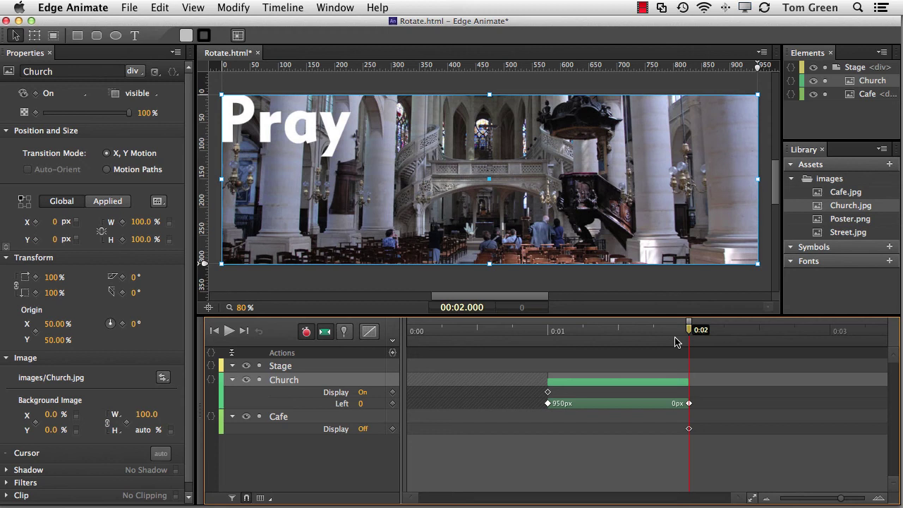
pyautogui.moveTo(690, 332)
pyautogui.mouseDown()
pyautogui.moveTo(534, 331)
pyautogui.moveTo(689, 333)
pyautogui.mouseUp()
# Step: Place Street.jpg on the stage and apply the Scale Background Image preset
pyautogui.click(818, 235)
pyautogui.moveTo(819, 237); pyautogui.dragTo(223, 99)
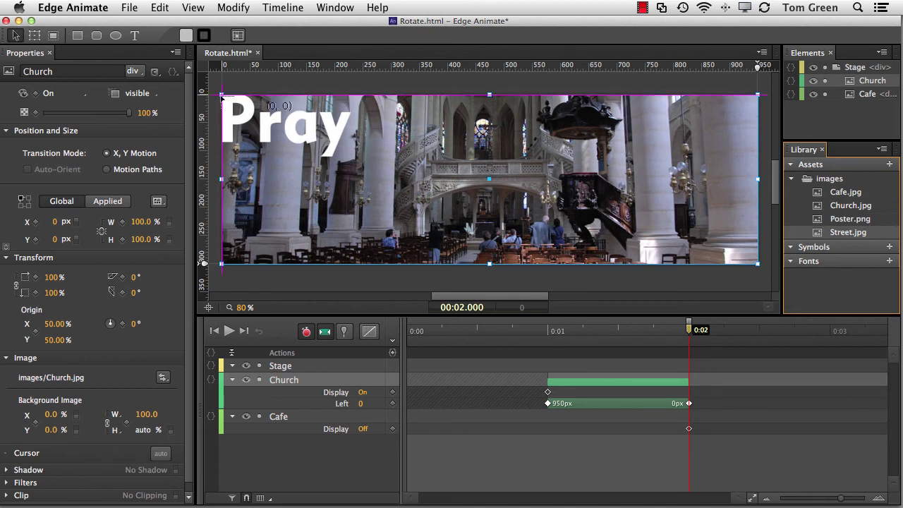
pyautogui.moveTo(223, 98); pyautogui.dragTo(223, 98)
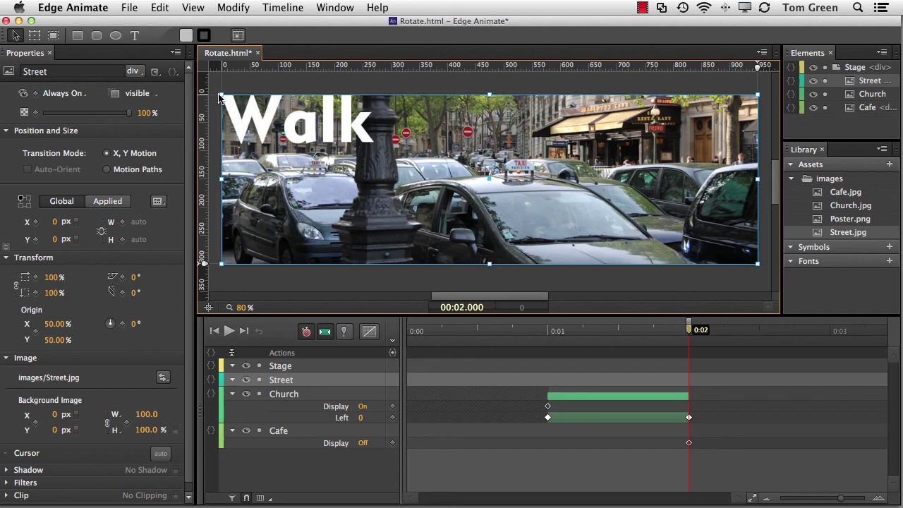
pyautogui.click(158, 201)
pyautogui.click(173, 304)
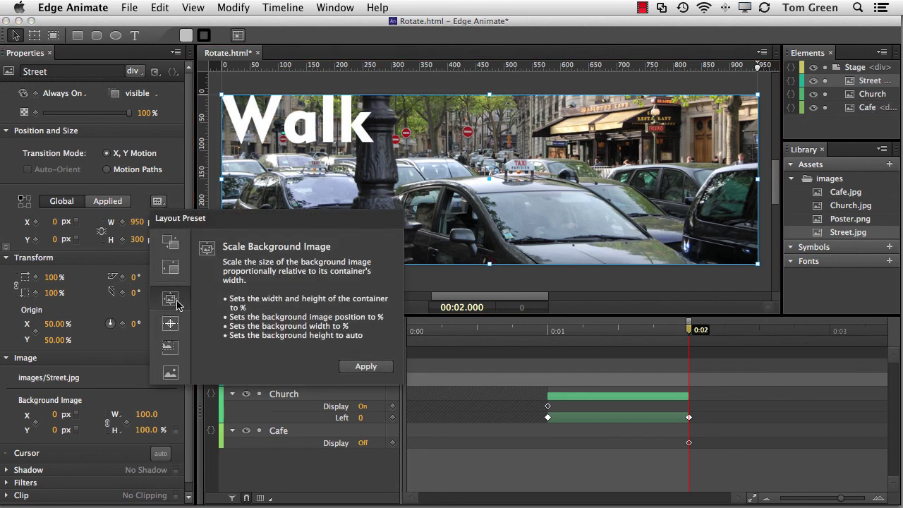
pyautogui.click(370, 366)
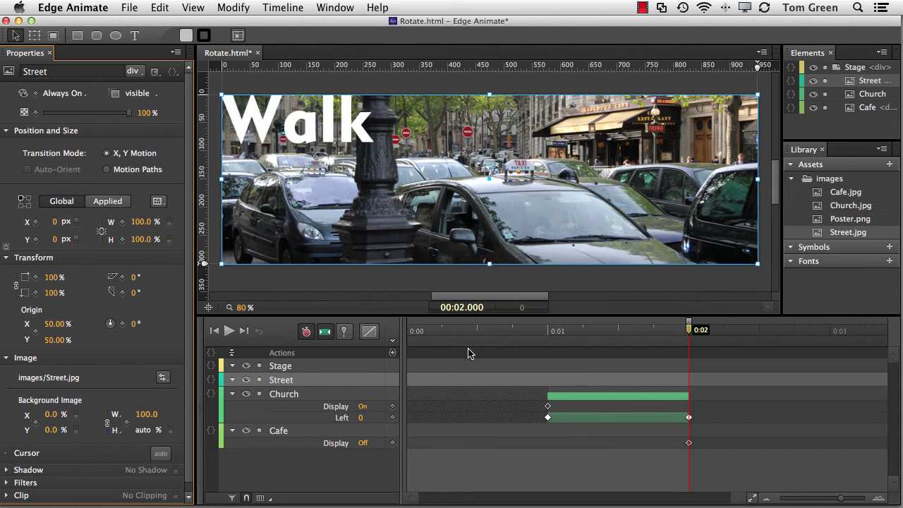
# Step: At 0:02, turn Street's Display On and move it 950 px to the right
pyautogui.click(62, 93)
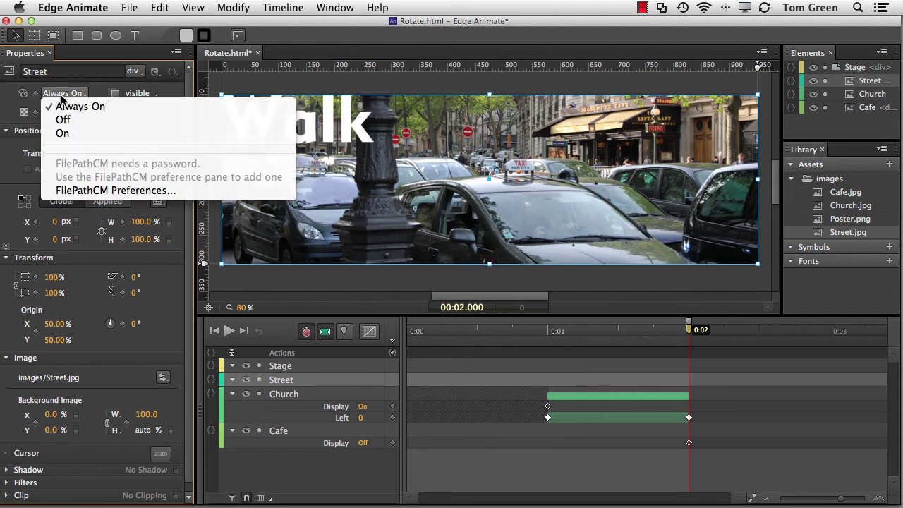
pyautogui.click(61, 134)
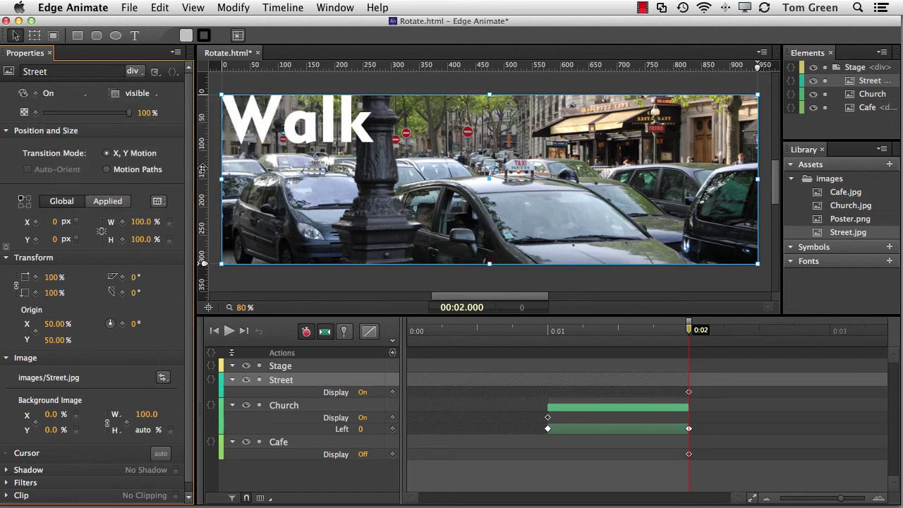
pyautogui.click(261, 172)
pyautogui.moveTo(261, 173); pyautogui.dragTo(796, 193)
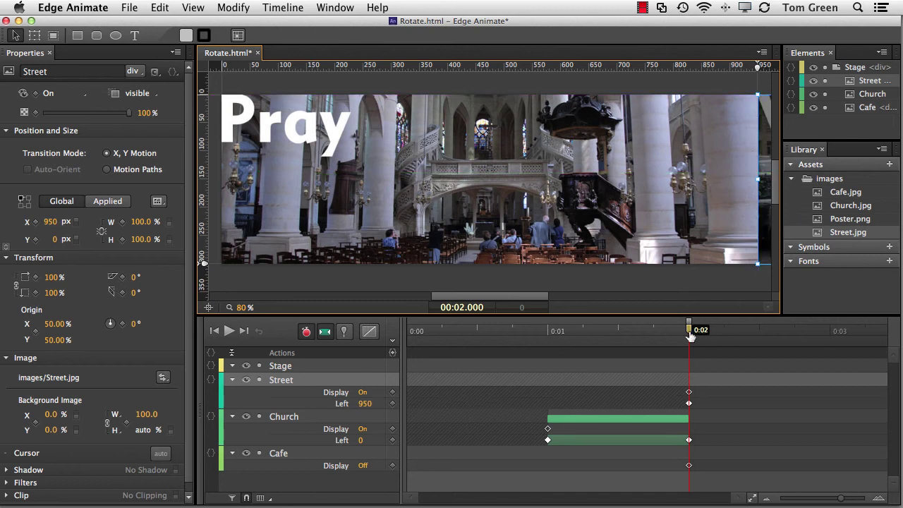
# Step: Keyframe Street's Left to 0 at 0:03 and play the animation from the start
pyautogui.moveTo(690, 331); pyautogui.dragTo(835, 339)
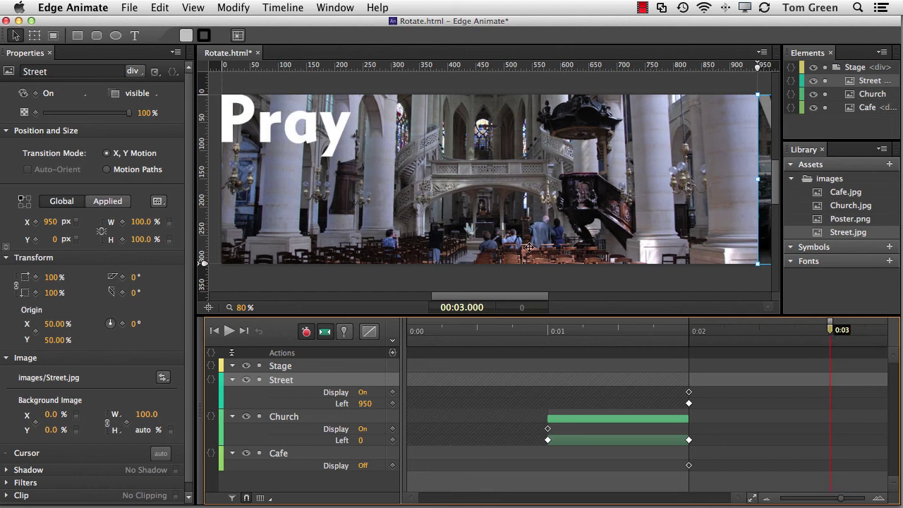
pyautogui.click(365, 404)
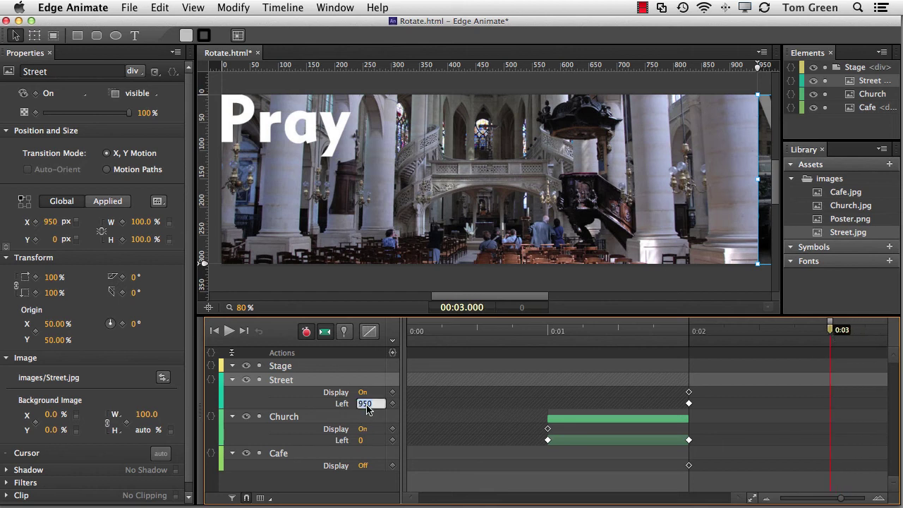
pyautogui.write('0')
pyautogui.press('Return')
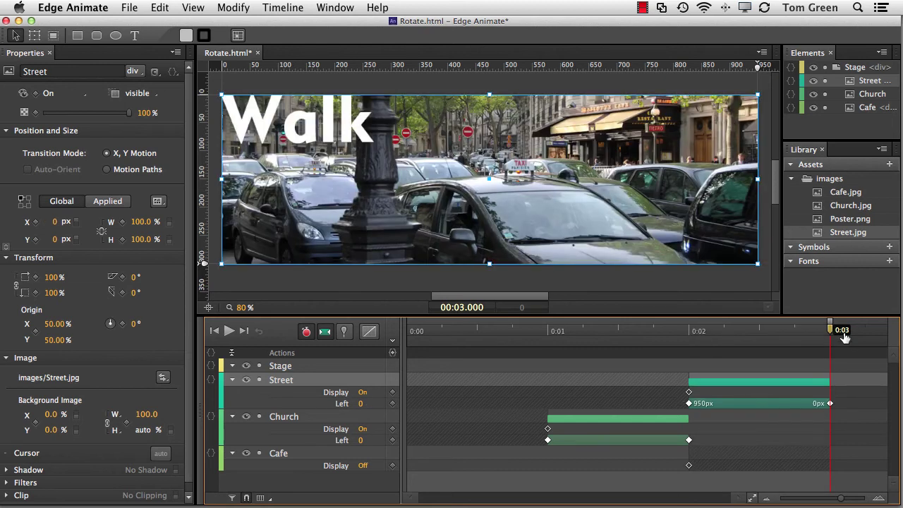
pyautogui.moveTo(831, 329); pyautogui.dragTo(408, 329)
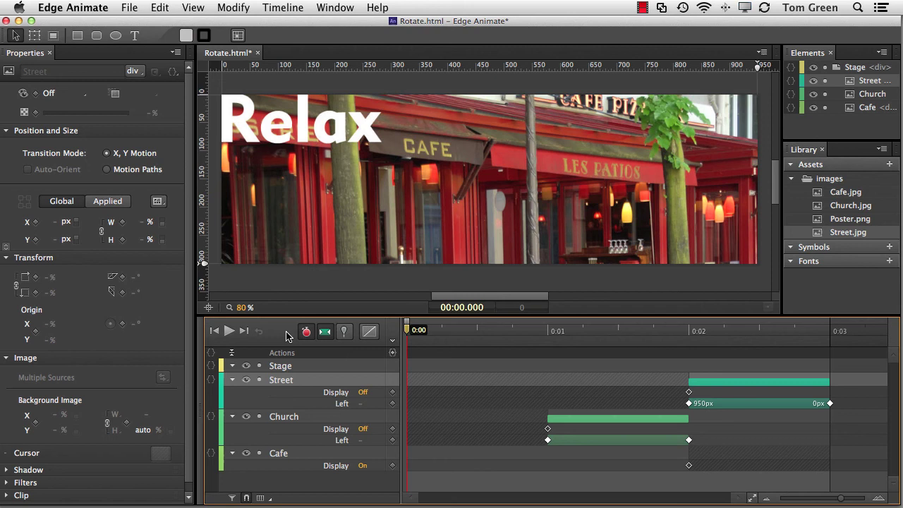
pyautogui.press('space')
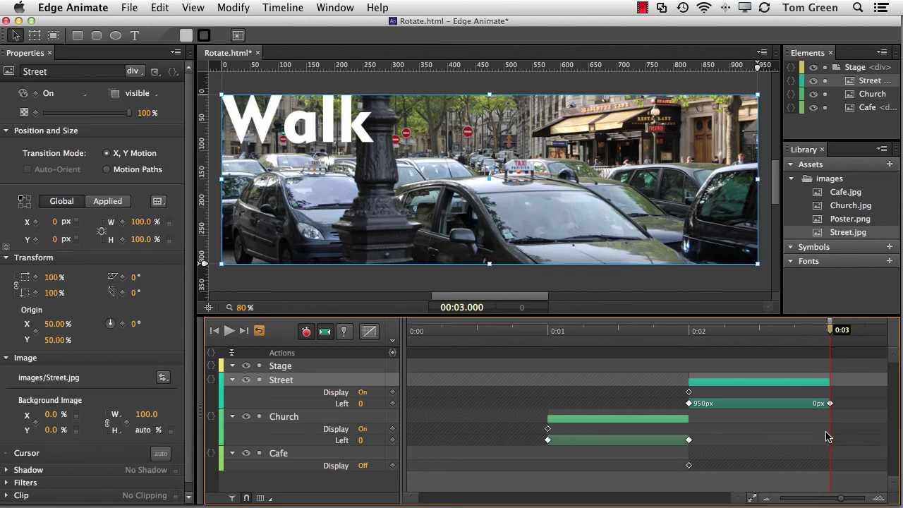
# Step: Turn the Church element's Display Off at 0:03 and scrub the timeline to review the sequence
pyautogui.moveTo(830, 329)
pyautogui.mouseDown()
pyautogui.moveTo(745, 332)
pyautogui.moveTo(830, 340)
pyautogui.mouseUp()
pyautogui.click(282, 418)
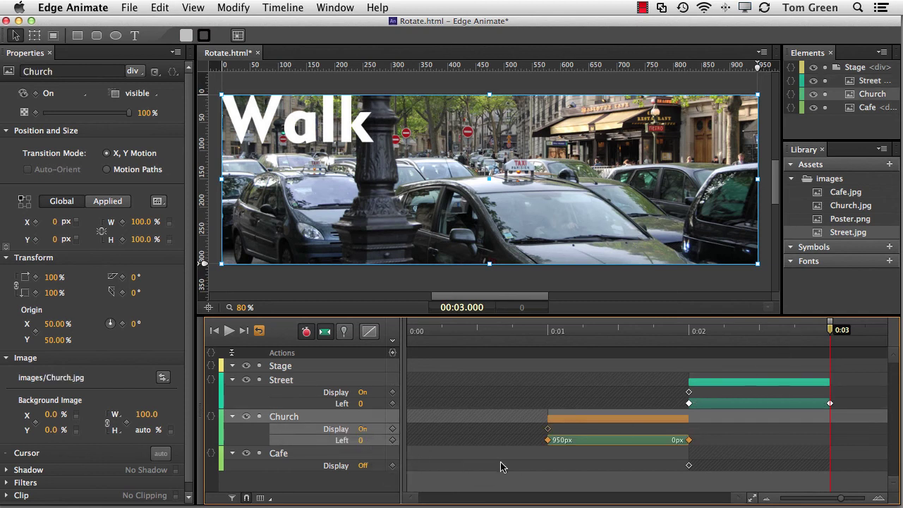
pyautogui.click(362, 431)
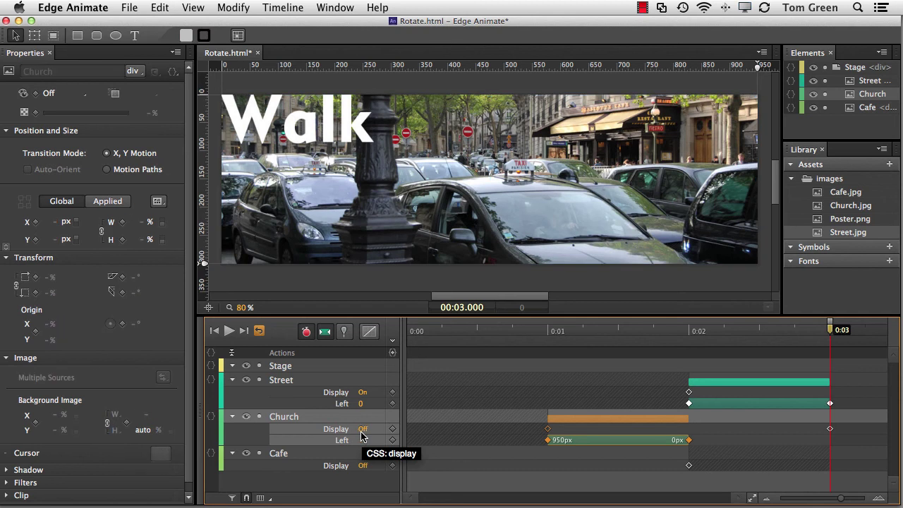
pyautogui.moveTo(833, 334); pyautogui.dragTo(380, 326)
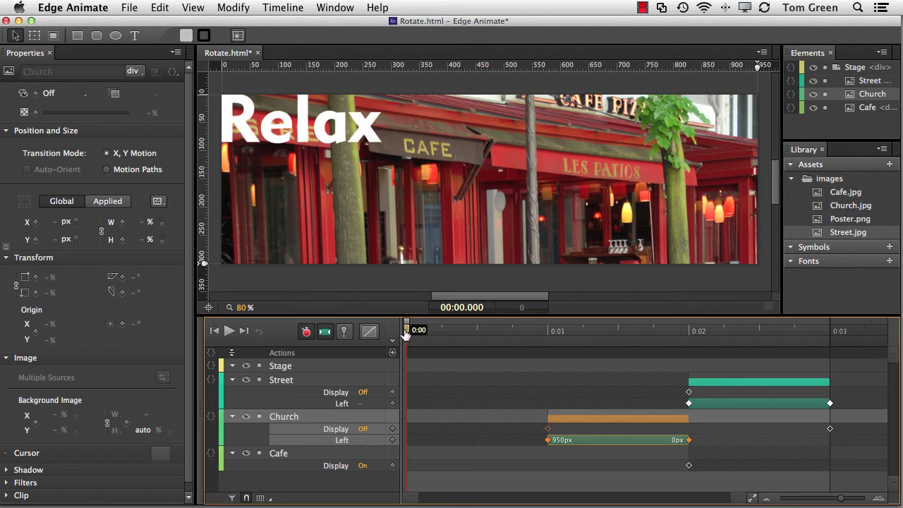
pyautogui.moveTo(406, 332); pyautogui.dragTo(763, 361)
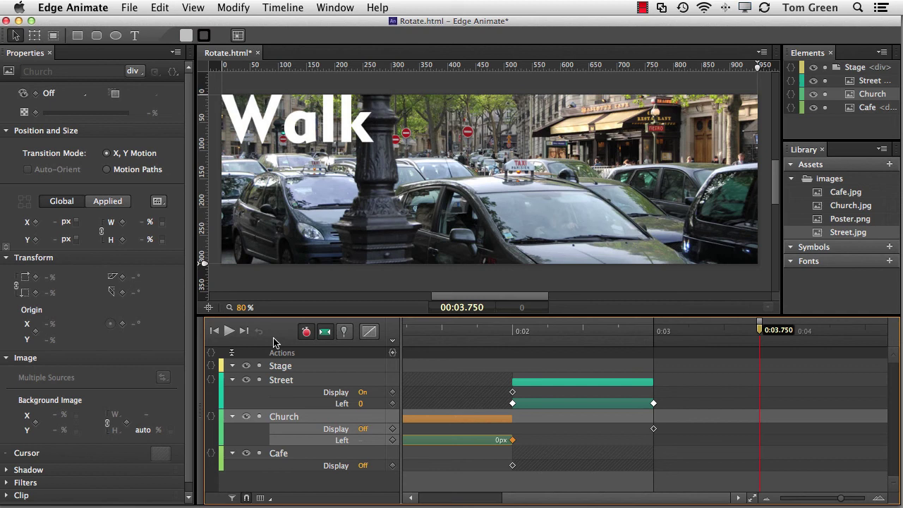
# Step: Insert a trigger at 0:03.750 that runs sym.playReverse()
pyautogui.click(394, 352)
pyautogui.moveTo(446, 252); pyautogui.dragTo(432, 197)
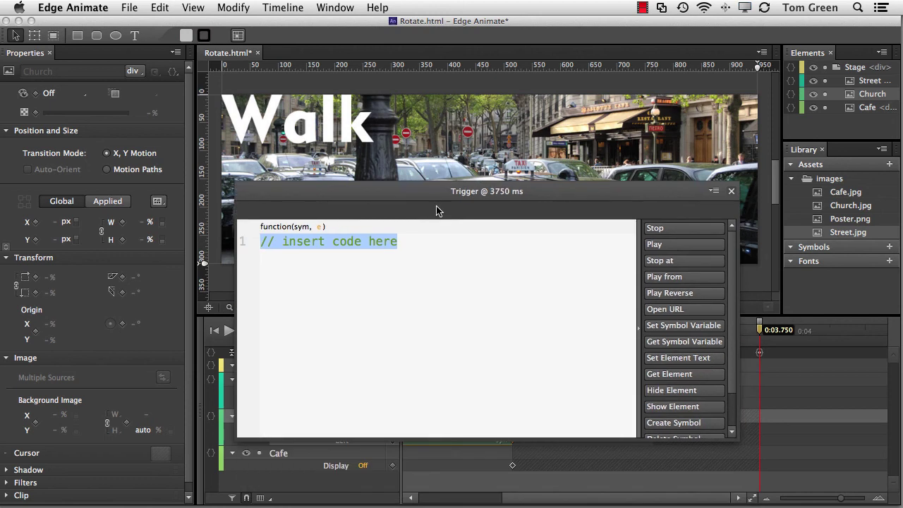
pyautogui.click(671, 293)
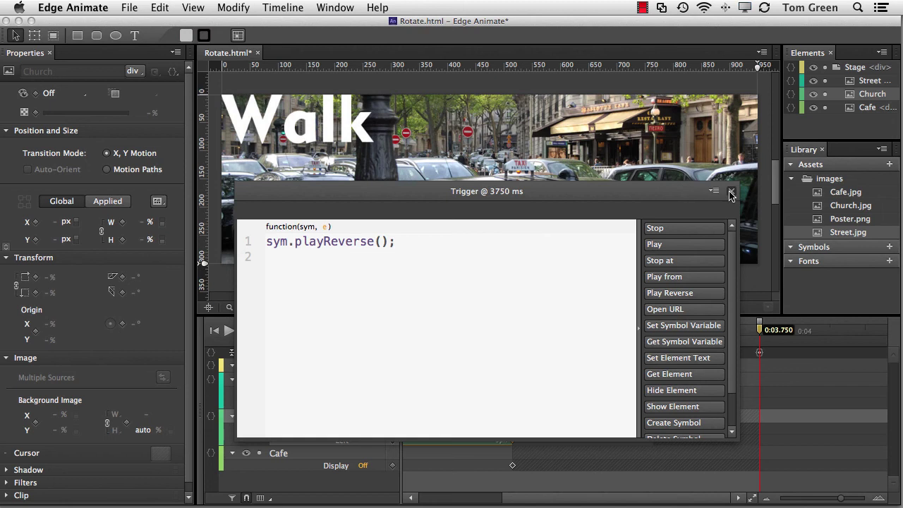
pyautogui.click(731, 193)
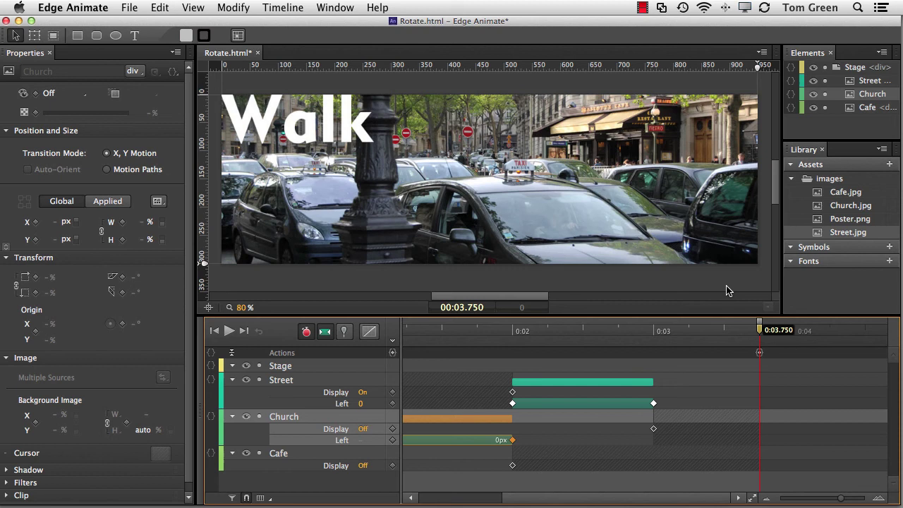
pyautogui.press('super+Return')
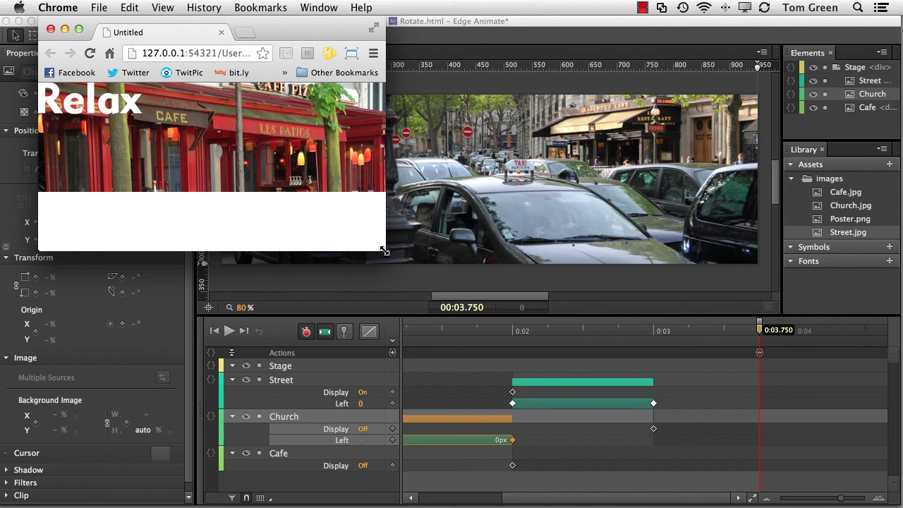
pyautogui.moveTo(384, 251); pyautogui.dragTo(240, 199)
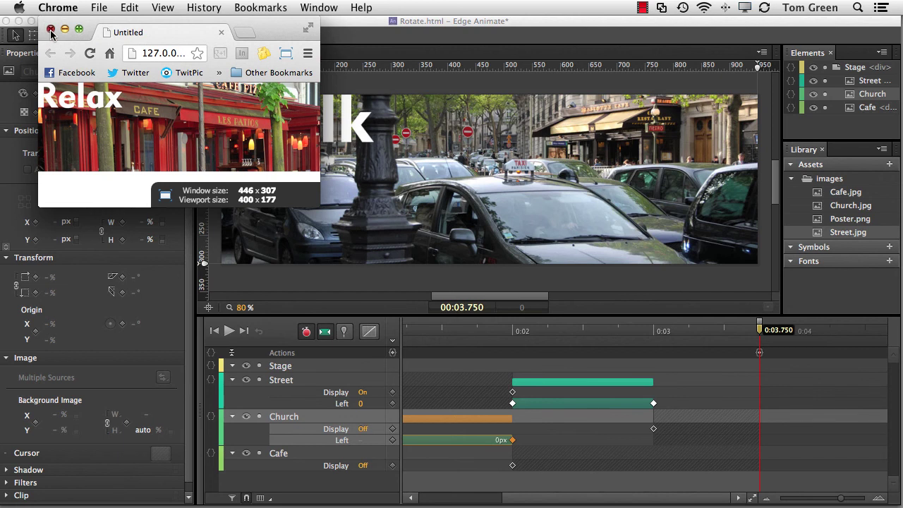
# Step: Back in Edge Animate, add a trigger at 0:00 that runs sym.play() to restart the timeline forward
pyautogui.click(220, 32)
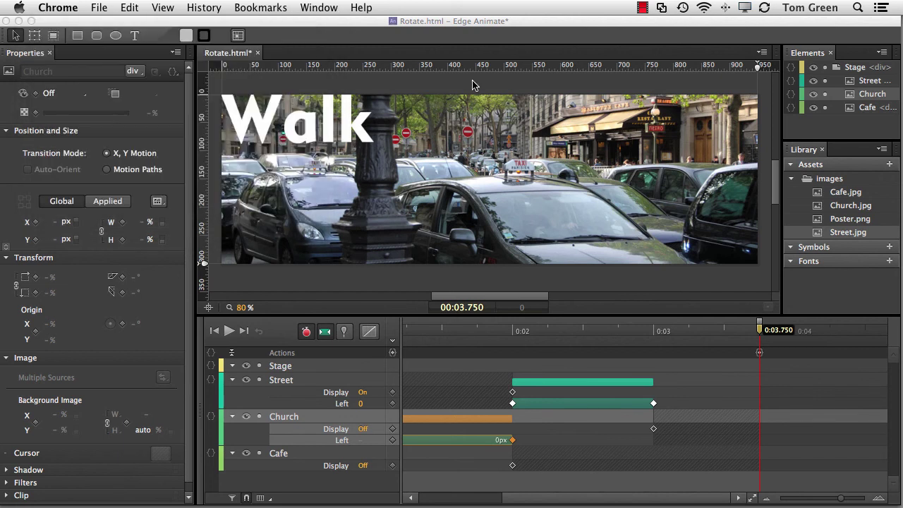
pyautogui.click(619, 299)
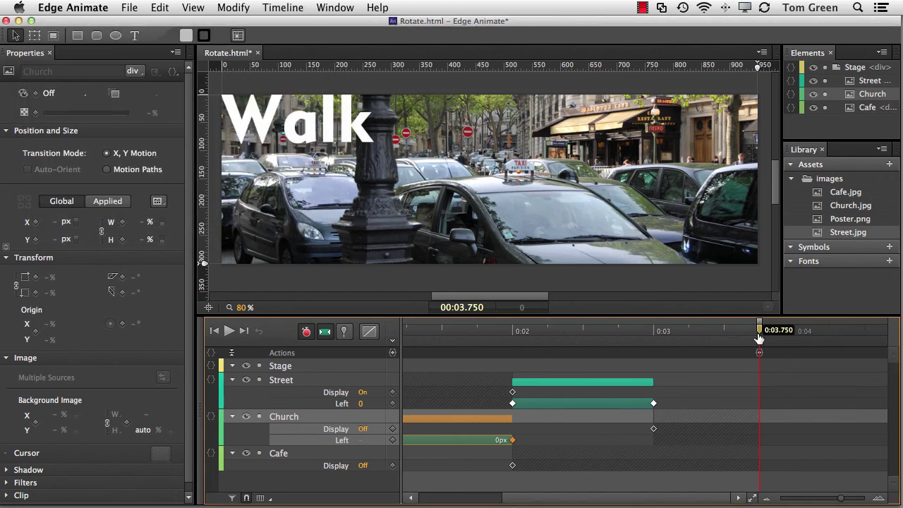
pyautogui.moveTo(762, 337); pyautogui.dragTo(291, 322)
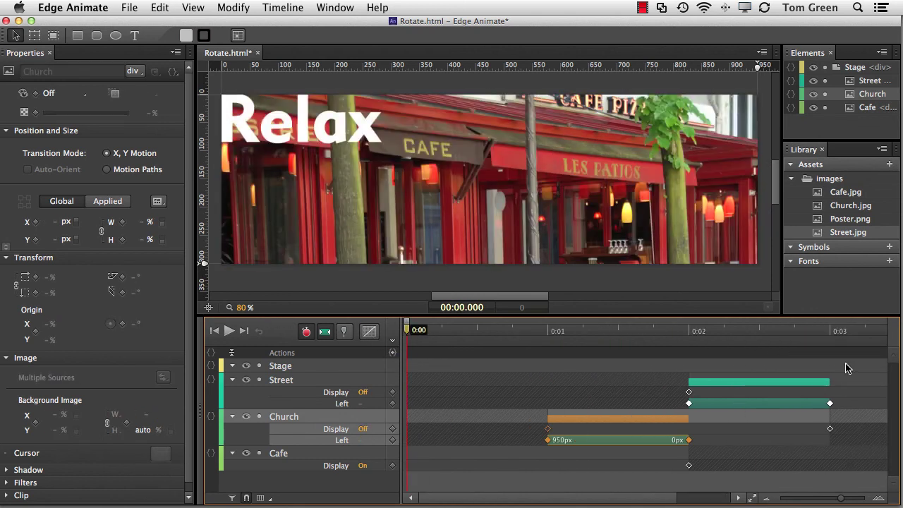
pyautogui.click(393, 353)
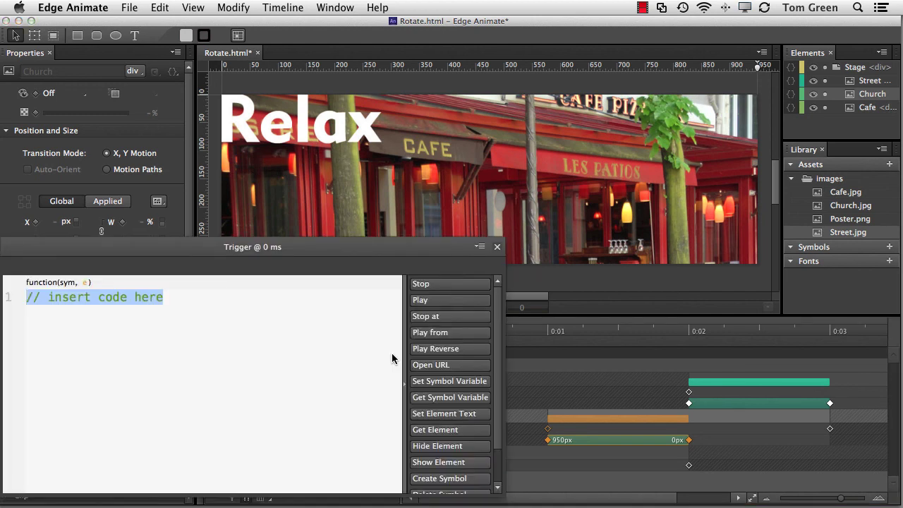
pyautogui.click(420, 302)
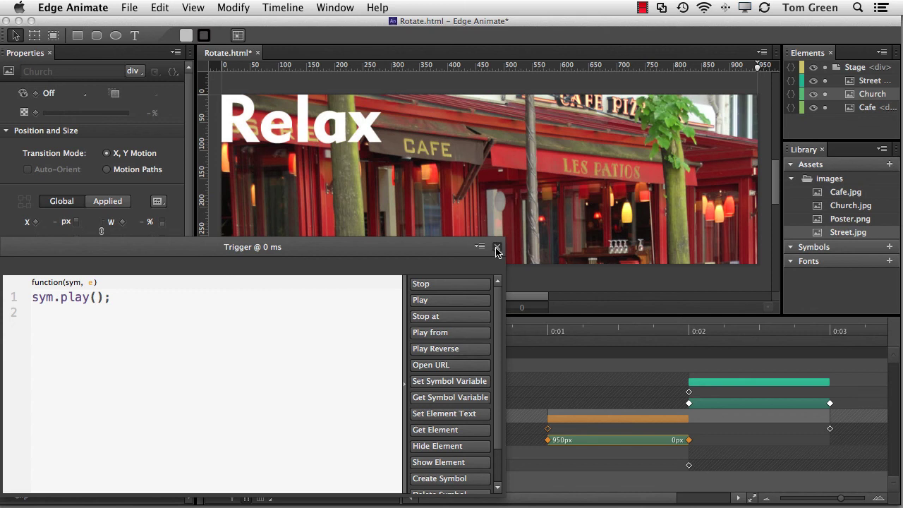
pyautogui.click(497, 246)
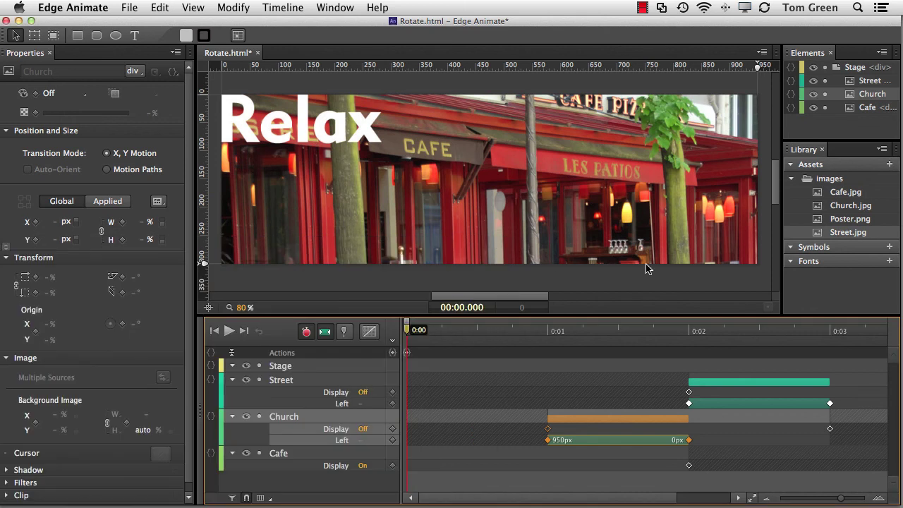
# Step: Preview the Relax, Pray, Walk loop in Chrome, then close the preview window
pyautogui.press('super+Return')
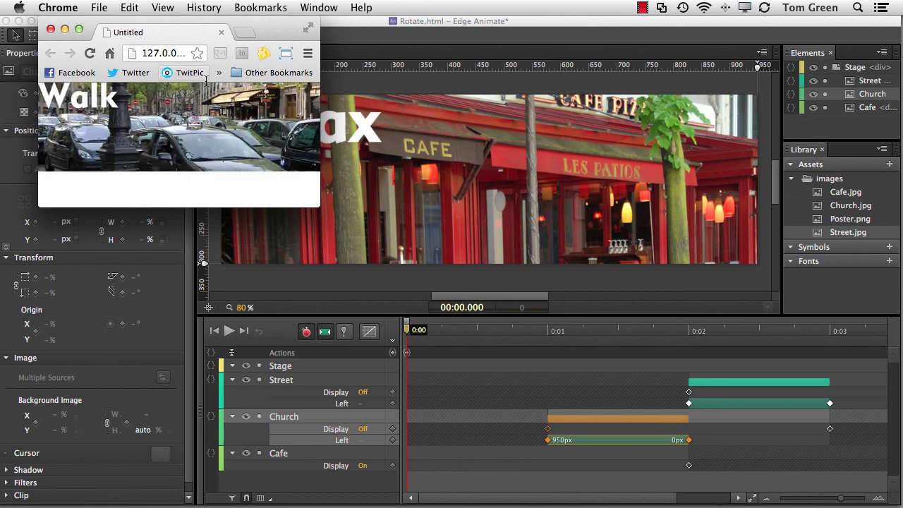
pyautogui.click(221, 31)
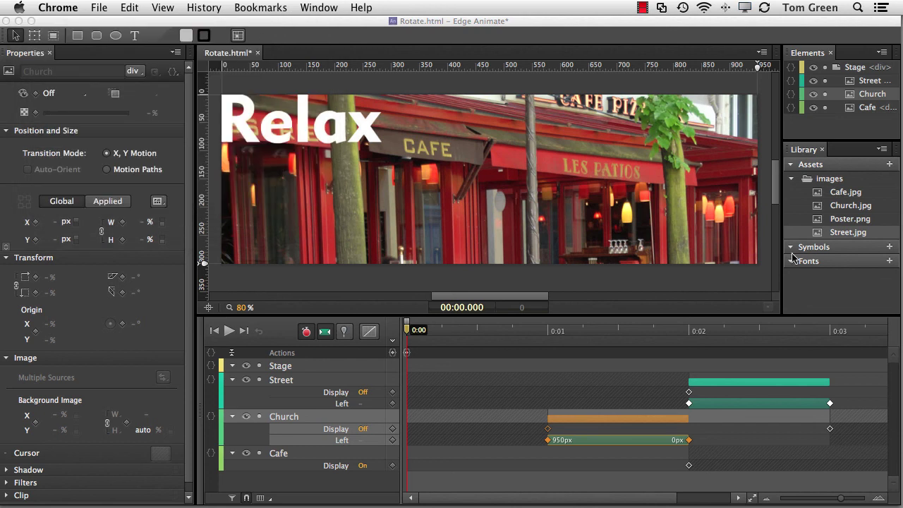
# Step: Collapse the Street, Church and Cafe property rows in the Timeline
pyautogui.click(633, 282)
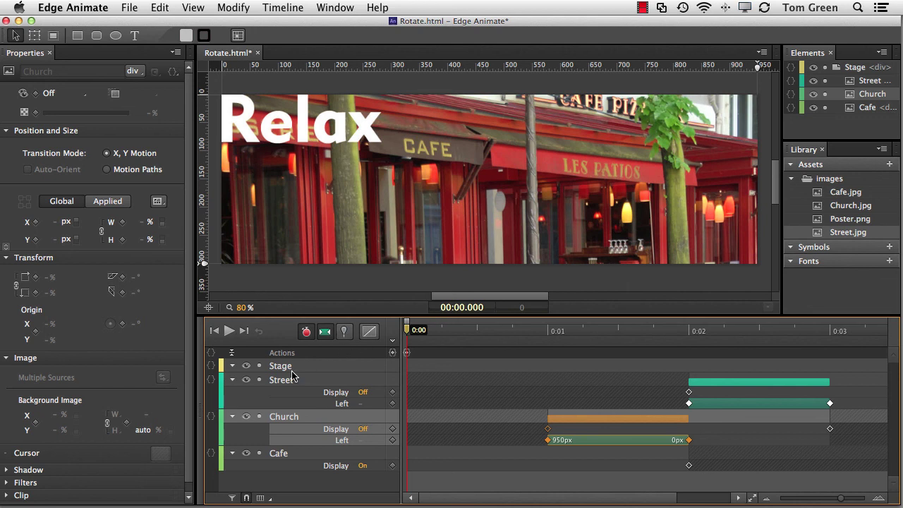
pyautogui.click(233, 380)
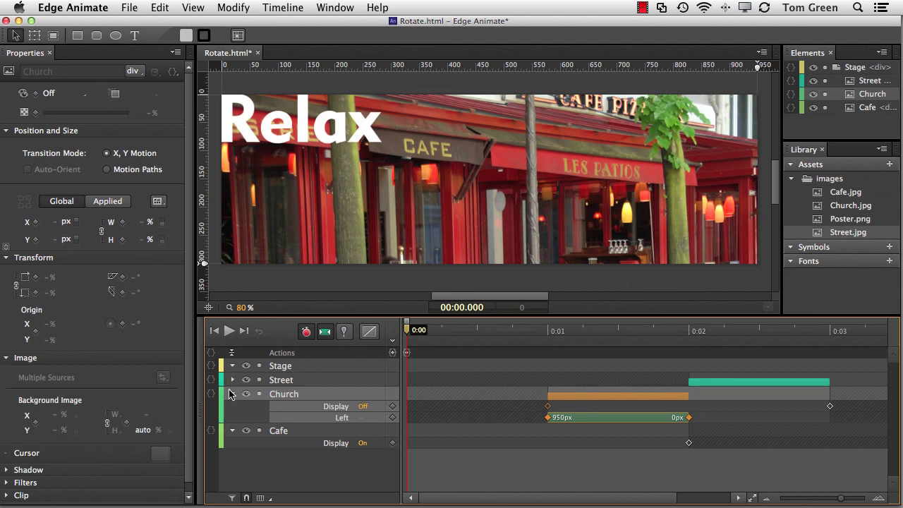
pyautogui.click(233, 396)
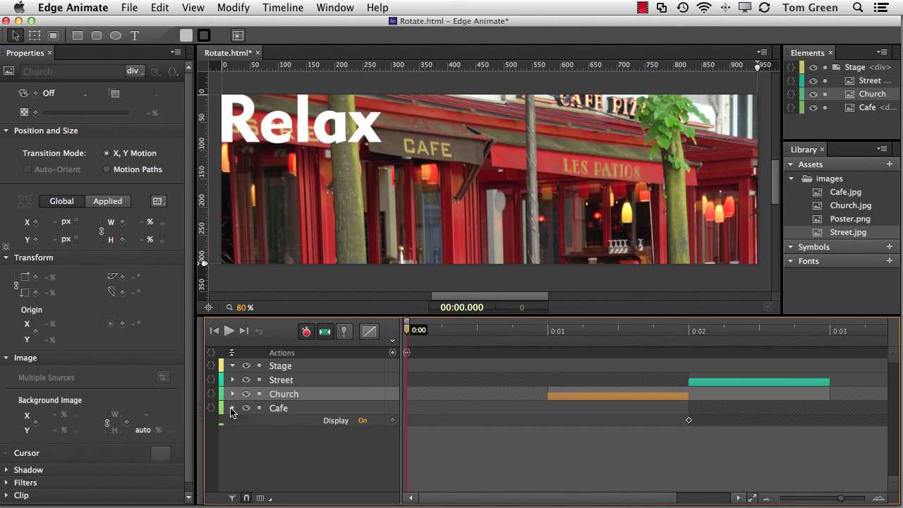
pyautogui.click(232, 408)
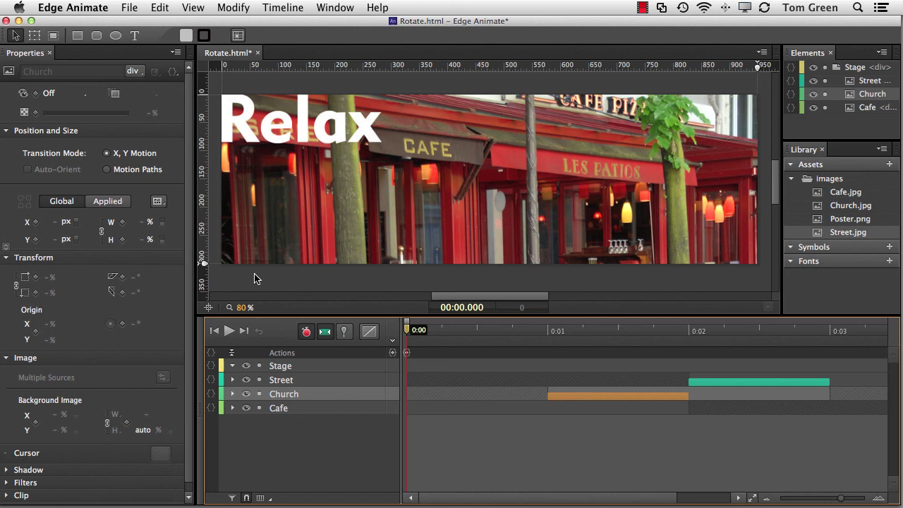
# Step: In Publish Settings, enable Animate Deployment Package and disable the Web target
pyautogui.click(136, 8)
pyautogui.click(161, 187)
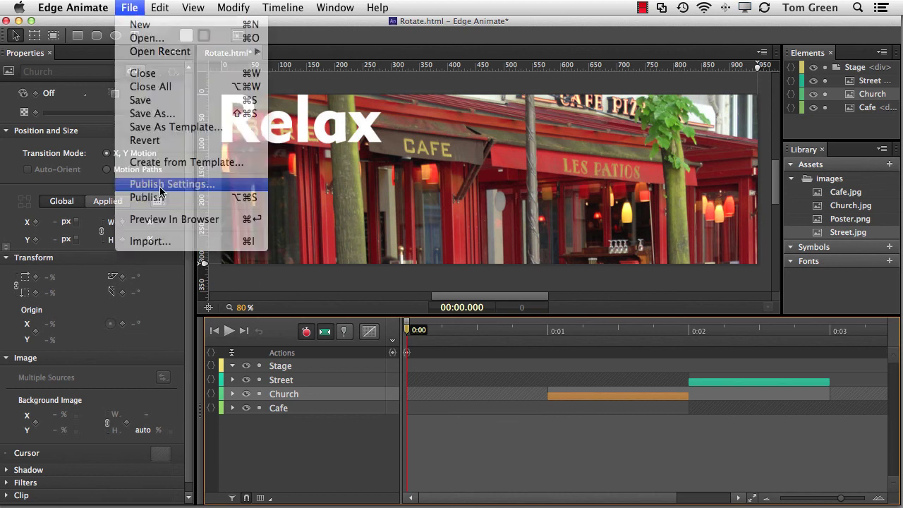
pyautogui.click(314, 161)
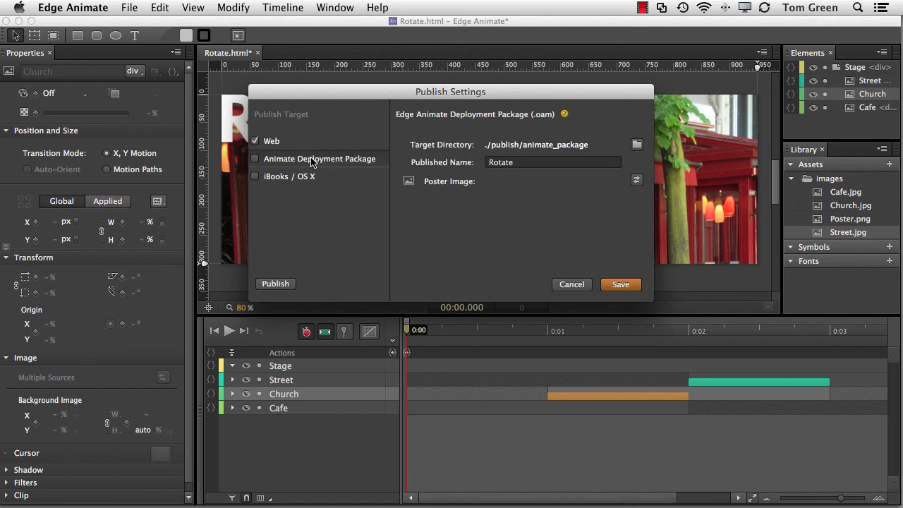
pyautogui.click(255, 158)
pyautogui.click(255, 142)
pyautogui.click(277, 161)
# Step: Set the package poster image to Poster.png and publish
pyautogui.click(636, 182)
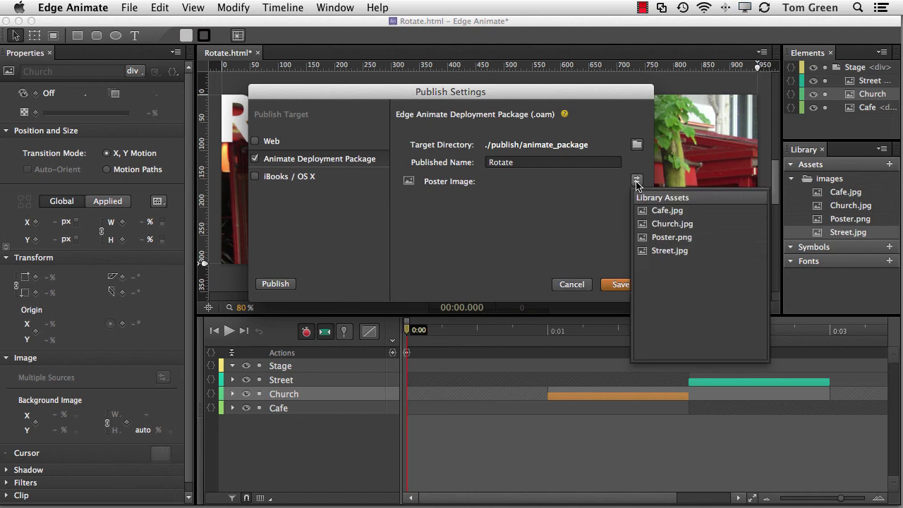
pyautogui.click(659, 240)
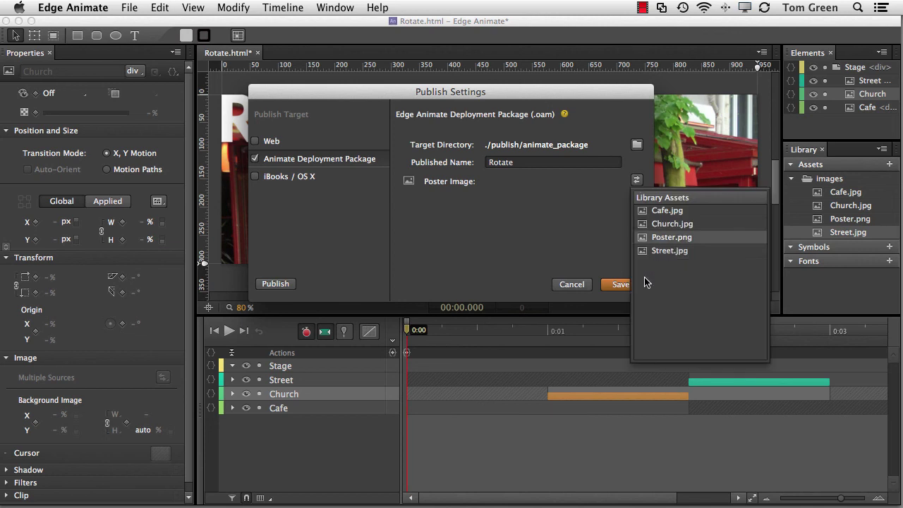
pyautogui.click(576, 252)
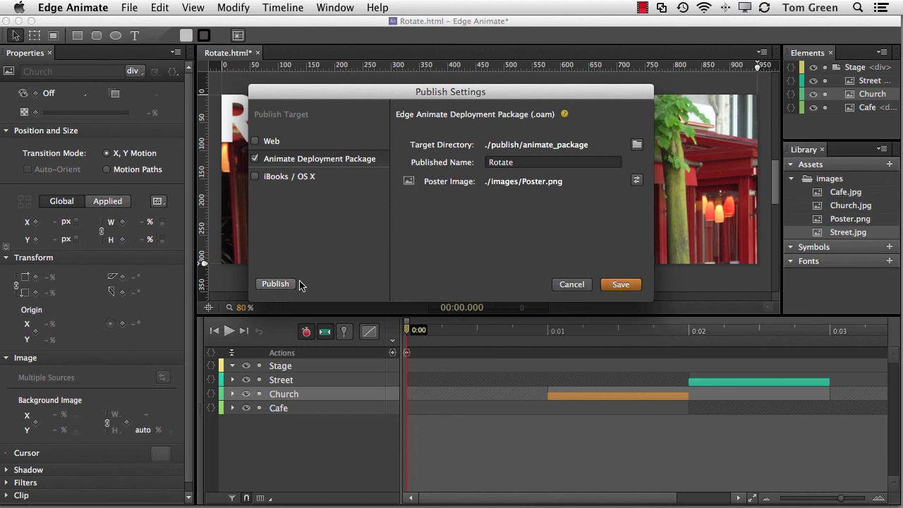
pyautogui.click(281, 284)
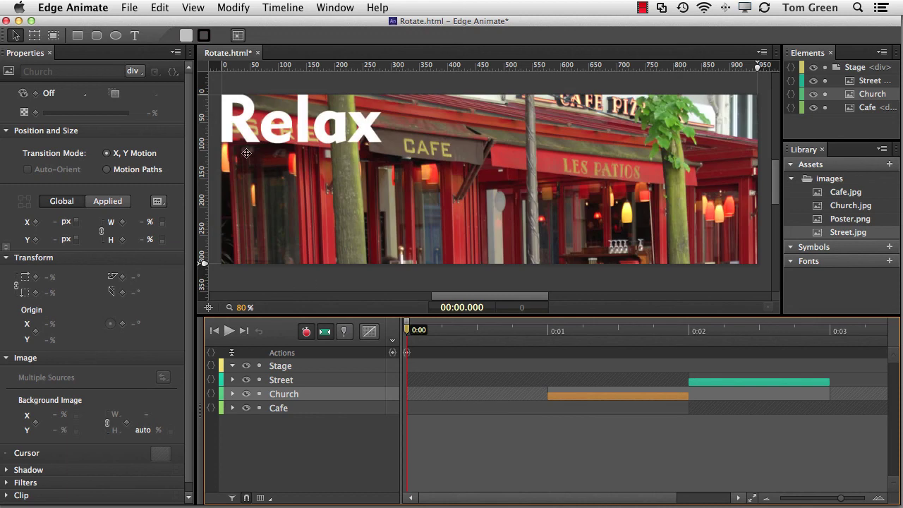
# Step: In Finder, open Animate > publish > animate_package to find Rotate.oam
pyautogui.press('super+Tab')
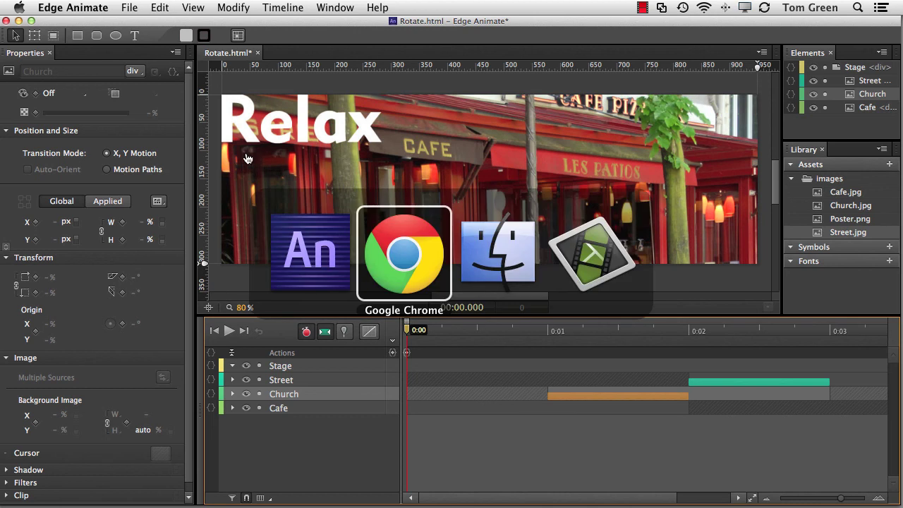
pyautogui.press('super+Tab')
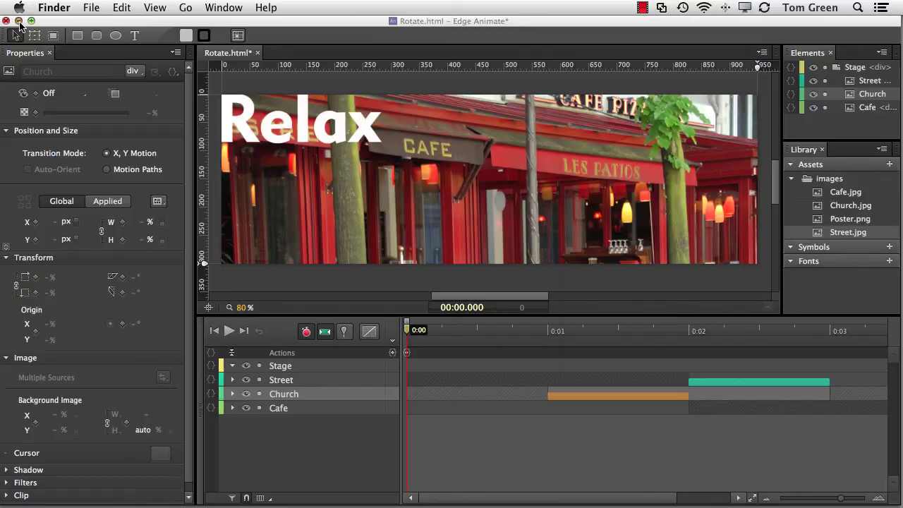
pyautogui.click(18, 22)
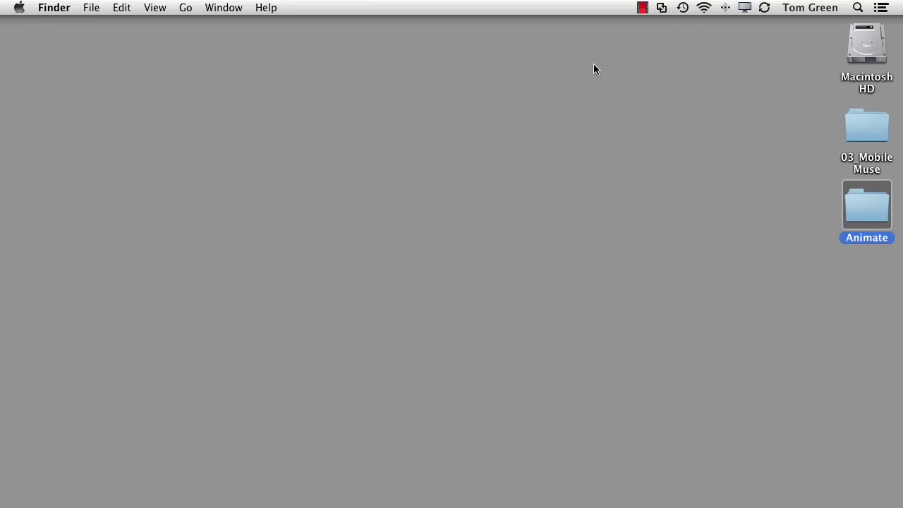
pyautogui.doubleClick(858, 200)
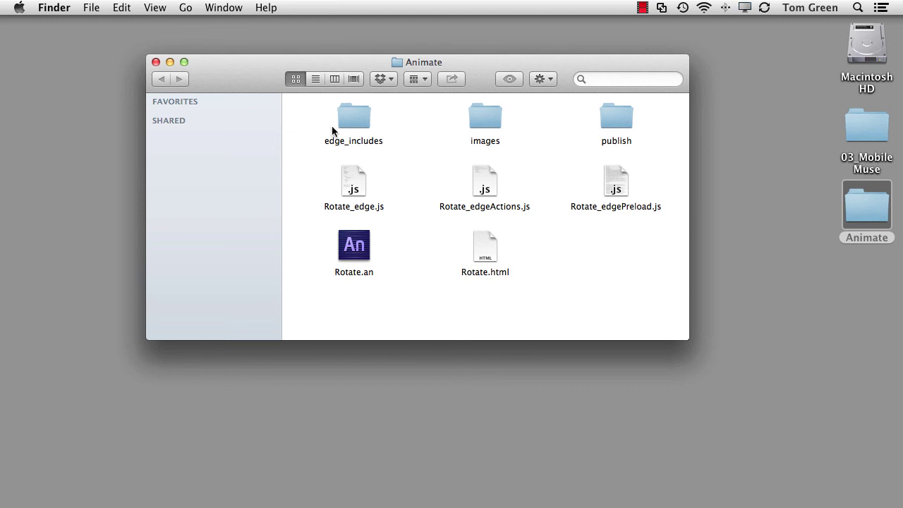
pyautogui.click(615, 120)
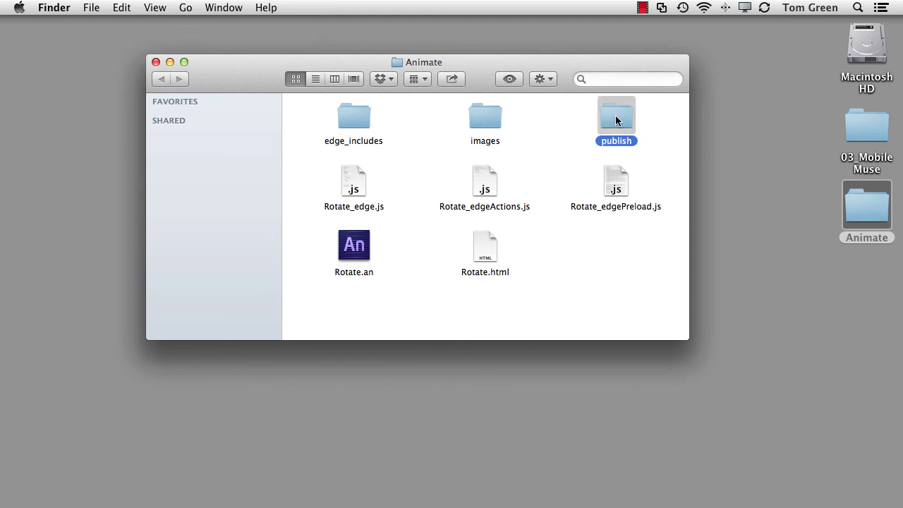
pyautogui.doubleClick(615, 119)
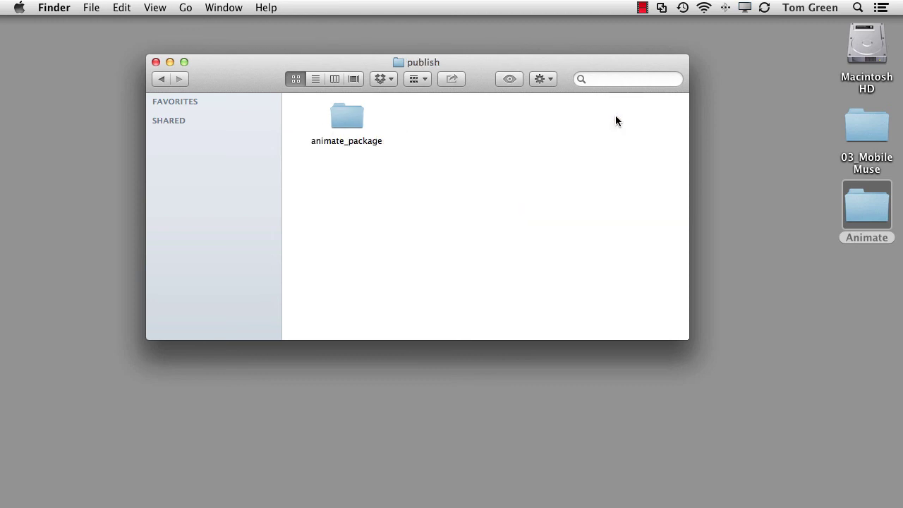
pyautogui.doubleClick(336, 114)
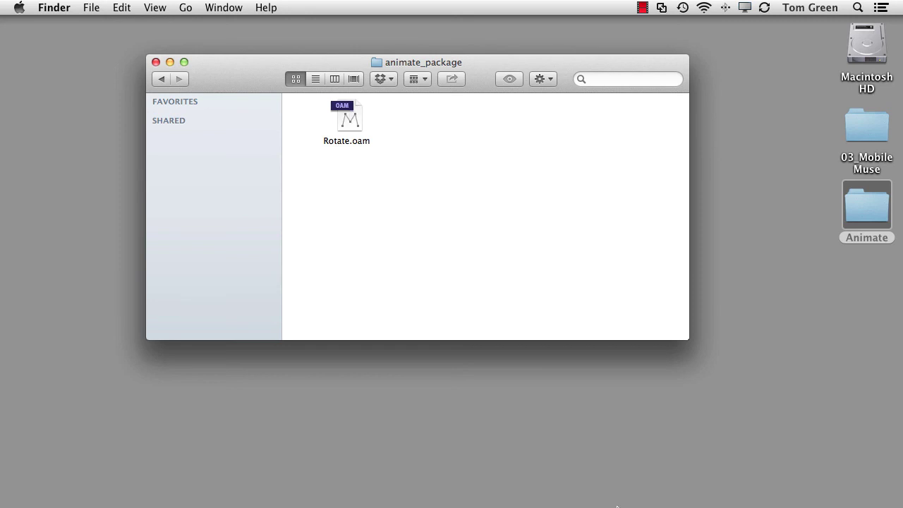
# Step: Inspect the Stage's images/Poster.png poster setting and the Street element's properties
pyautogui.moveTo(572, 498)
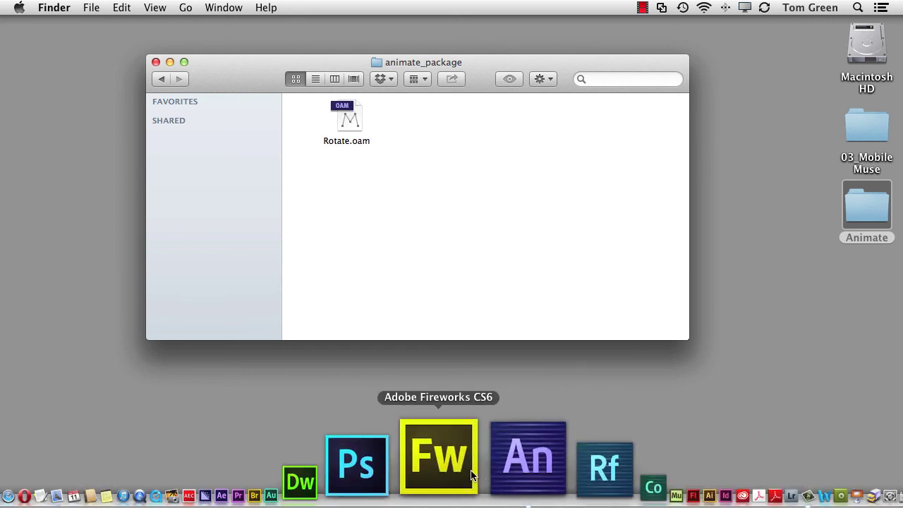
pyautogui.click(482, 424)
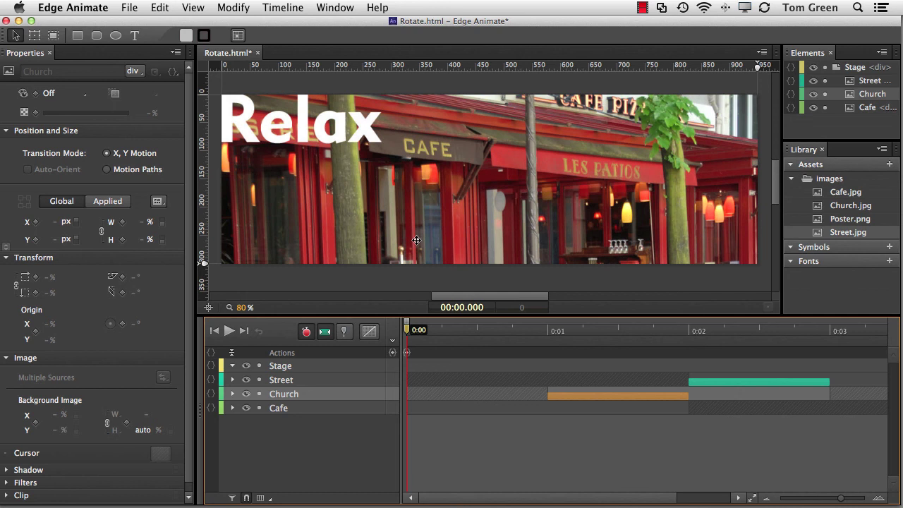
pyautogui.click(283, 367)
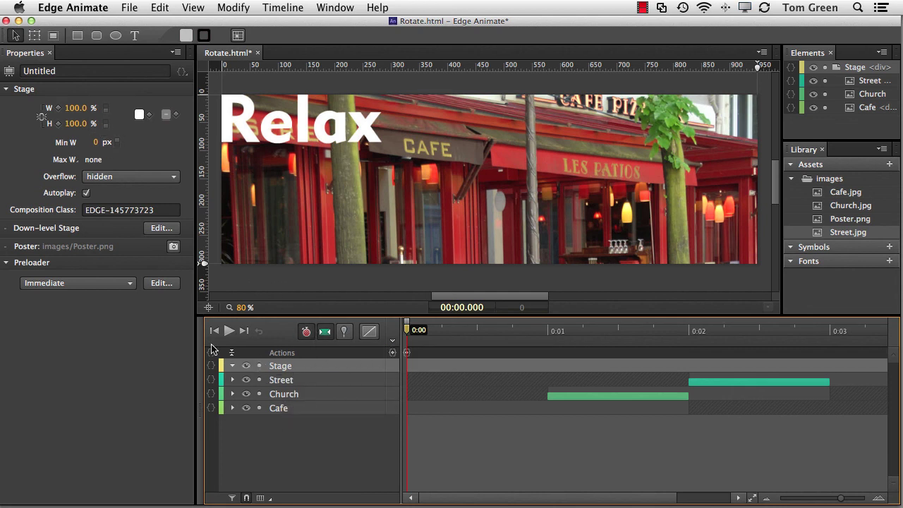
pyautogui.click(279, 380)
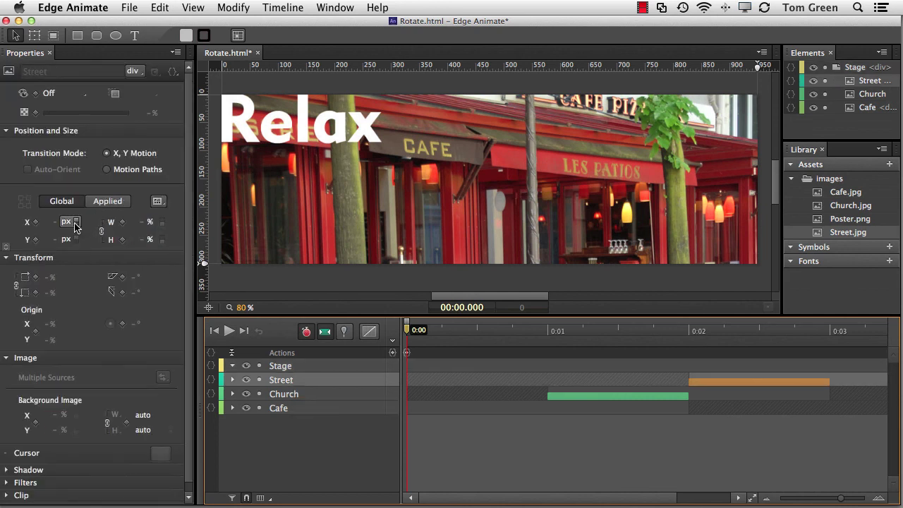